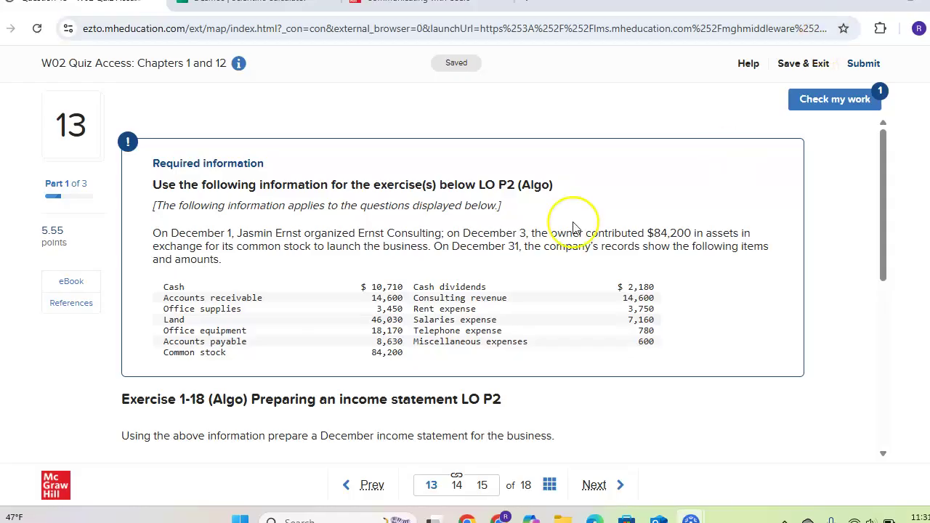
- Set the income statement's period heading to "For Month Ended December 31"
{"action": "scroll", "coordinate": [390, 210], "scroll_direction": "down", "scroll_amount": 6}
{"action": "scroll", "coordinate": [370, 187], "scroll_direction": "up", "scroll_amount": 3}
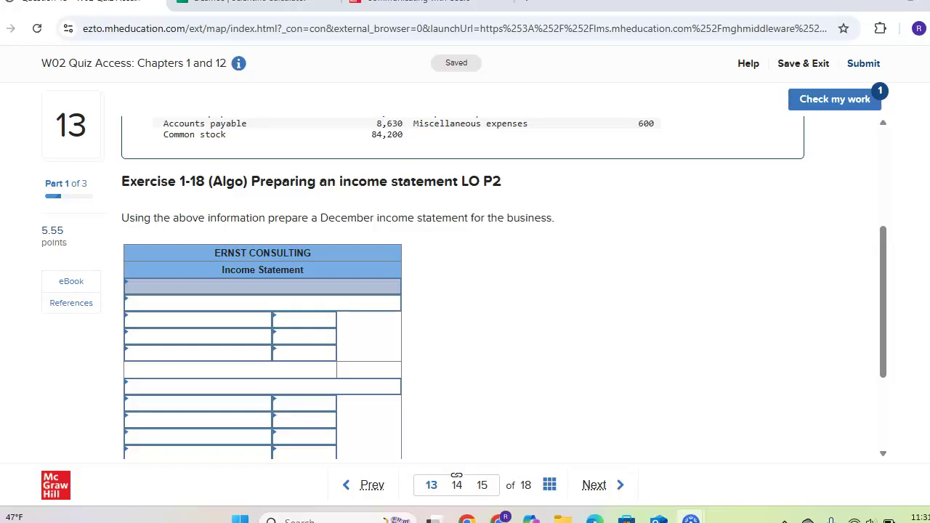
{"action": "left_click_drag", "start_coordinate": [376, 218], "coordinate": [485, 218]}
{"action": "scroll", "coordinate": [428, 276], "scroll_direction": "down", "scroll_amount": 1}
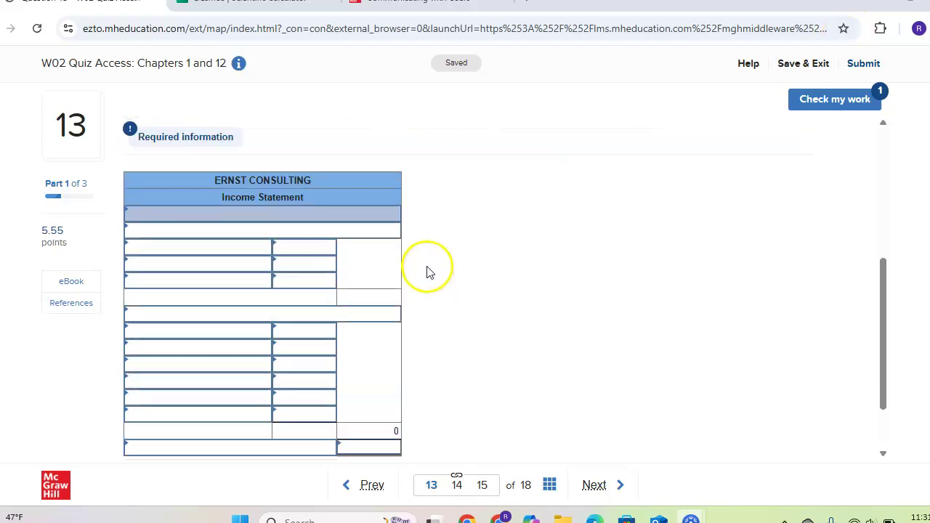
{"action": "left_click", "coordinate": [271, 211]}
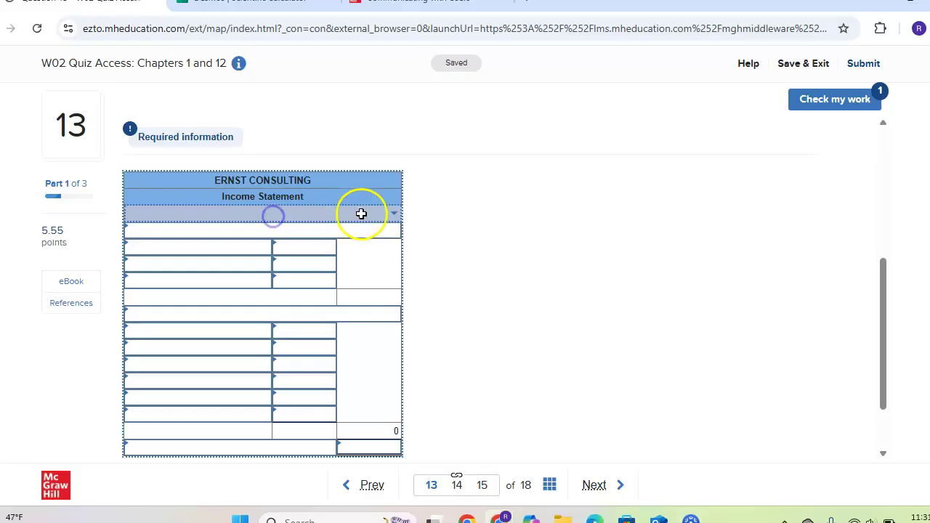
{"action": "left_click", "coordinate": [391, 214]}
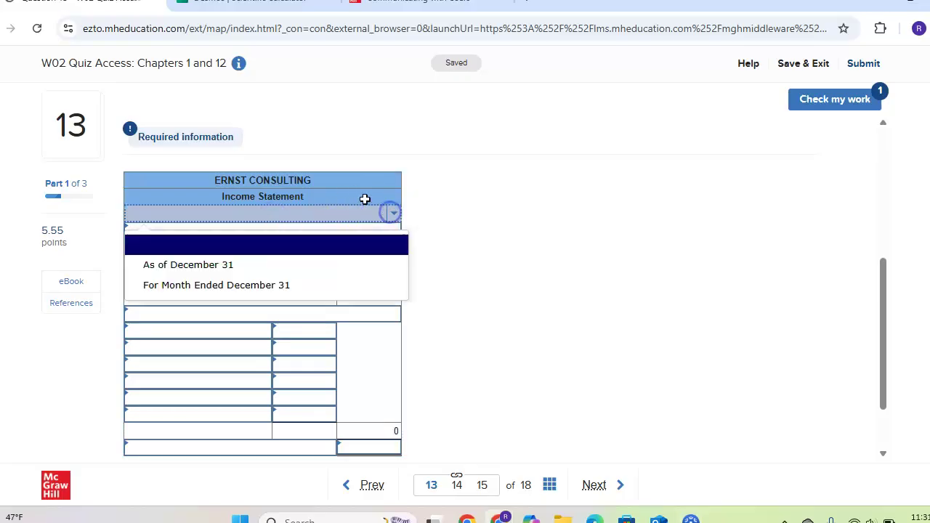
{"action": "left_click", "coordinate": [197, 286]}
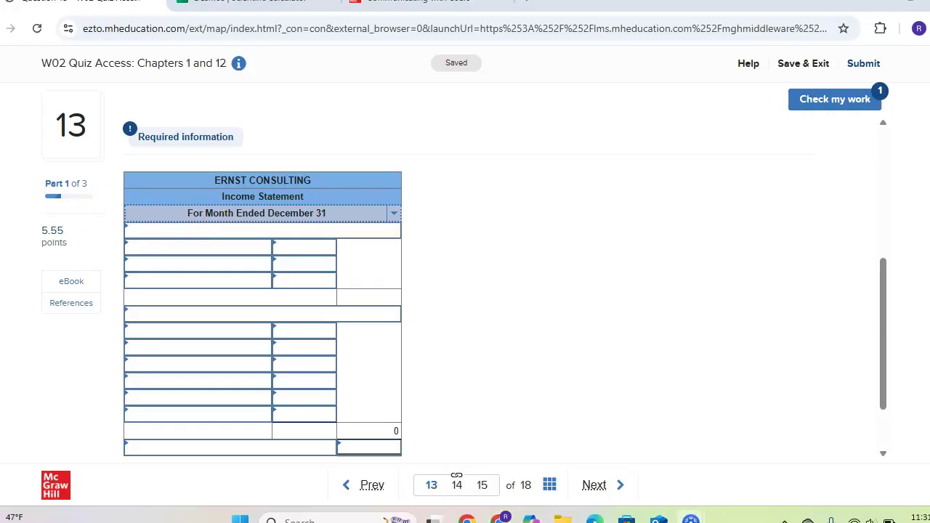
{"action": "left_click_drag", "start_coordinate": [171, 212], "coordinate": [360, 205]}
- Label the income statement's first section heading Revenues and its second section heading Expenses
{"action": "left_click", "coordinate": [393, 229]}
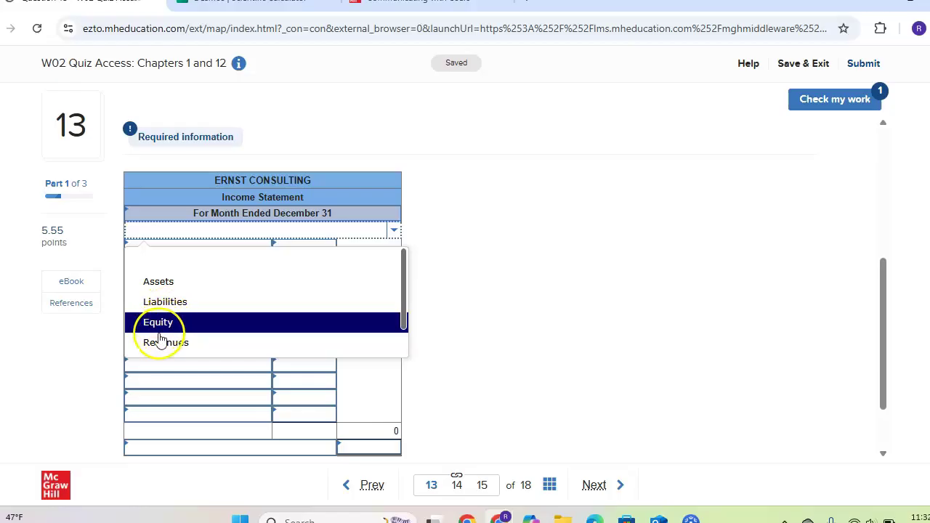
{"action": "left_click", "coordinate": [158, 335]}
{"action": "left_click", "coordinate": [160, 314]}
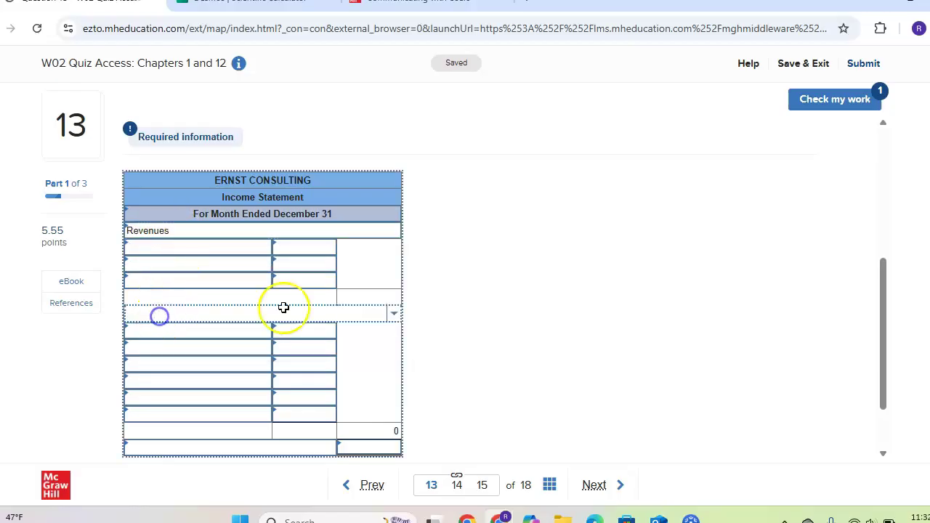
{"action": "left_click", "coordinate": [392, 315]}
{"action": "scroll", "coordinate": [191, 369], "scroll_direction": "down", "scroll_amount": 1}
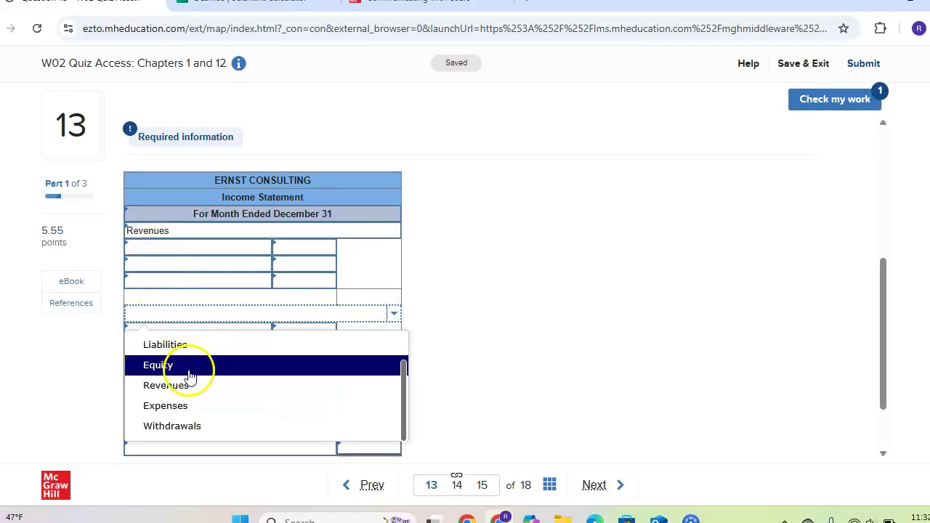
{"action": "left_click", "coordinate": [182, 410]}
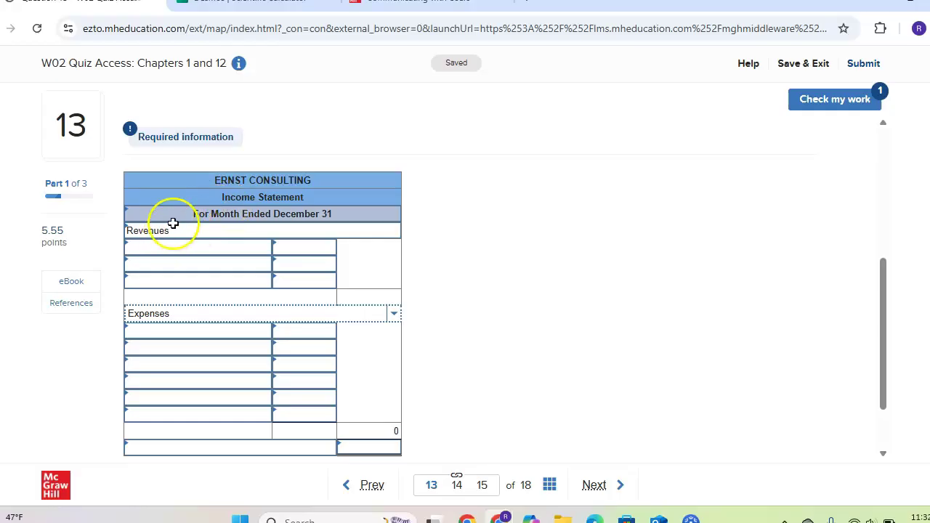
- Fill the first line under Revenues with the Consulting revenue account and an amount of 14,600
{"action": "scroll", "coordinate": [545, 211], "scroll_direction": "up", "scroll_amount": 1}
{"action": "scroll", "coordinate": [545, 211], "scroll_direction": "up", "scroll_amount": 4}
{"action": "scroll", "coordinate": [460, 208], "scroll_direction": "down", "scroll_amount": 1}
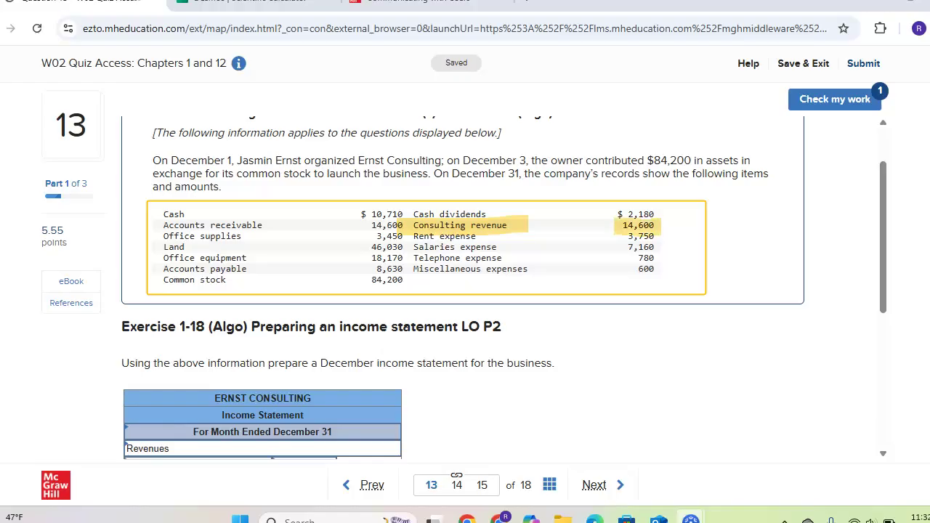
{"action": "scroll", "coordinate": [473, 210], "scroll_direction": "down", "scroll_amount": 4}
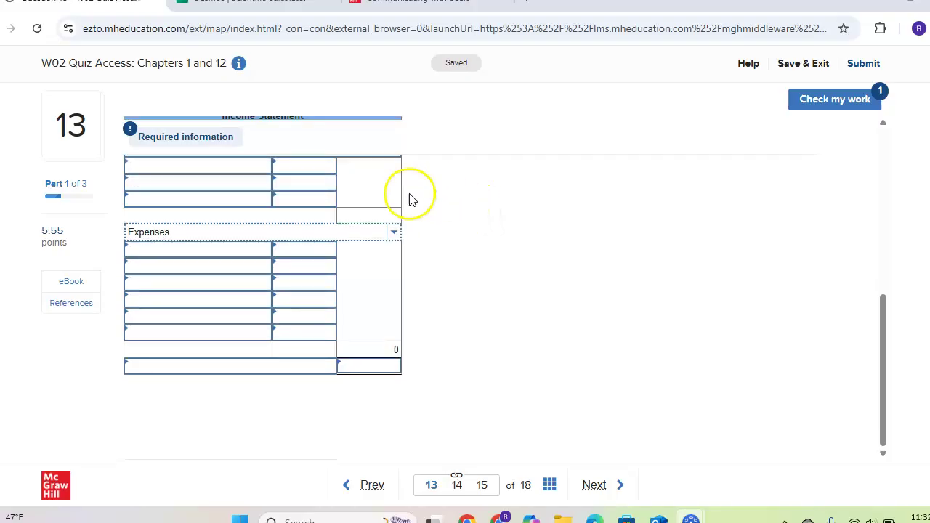
{"action": "scroll", "coordinate": [305, 261], "scroll_direction": "up", "scroll_amount": 2}
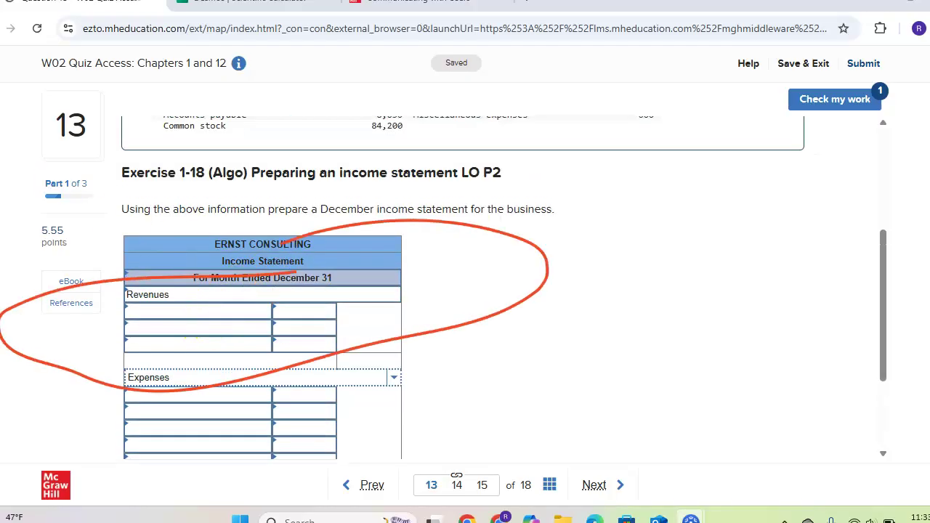
{"action": "left_click", "coordinate": [232, 316]}
{"action": "left_click", "coordinate": [261, 315]}
{"action": "scroll", "coordinate": [164, 359], "scroll_direction": "down", "scroll_amount": 3}
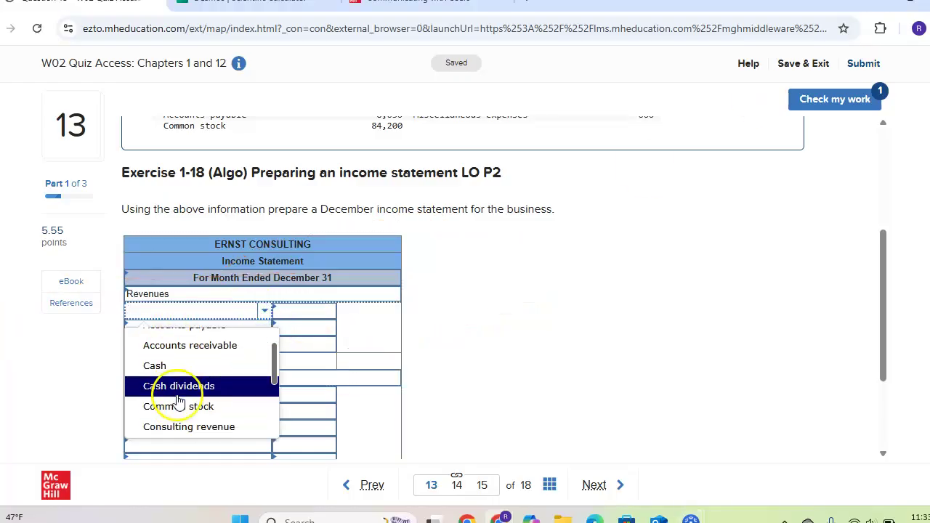
{"action": "scroll", "coordinate": [176, 388], "scroll_direction": "up", "scroll_amount": 1}
{"action": "left_click", "coordinate": [202, 338]}
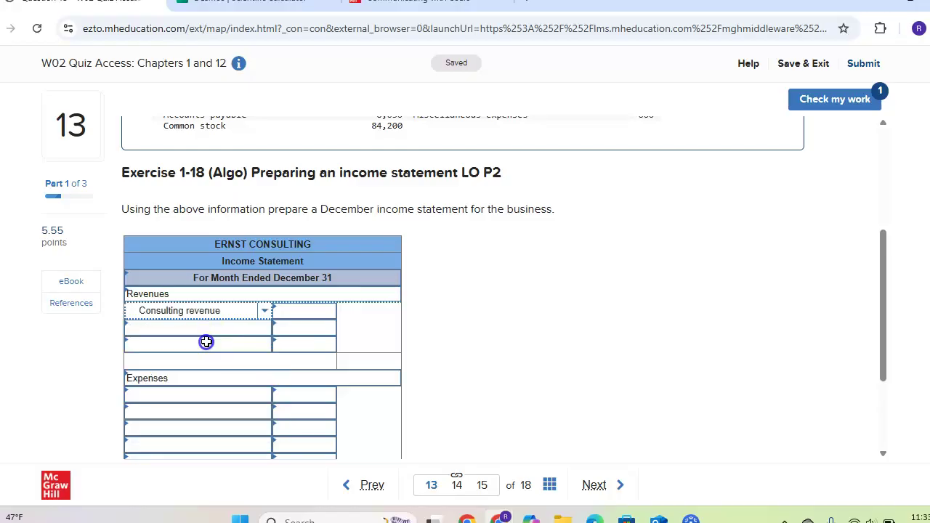
{"action": "left_click", "coordinate": [295, 310]}
{"action": "type", "text": "14"}
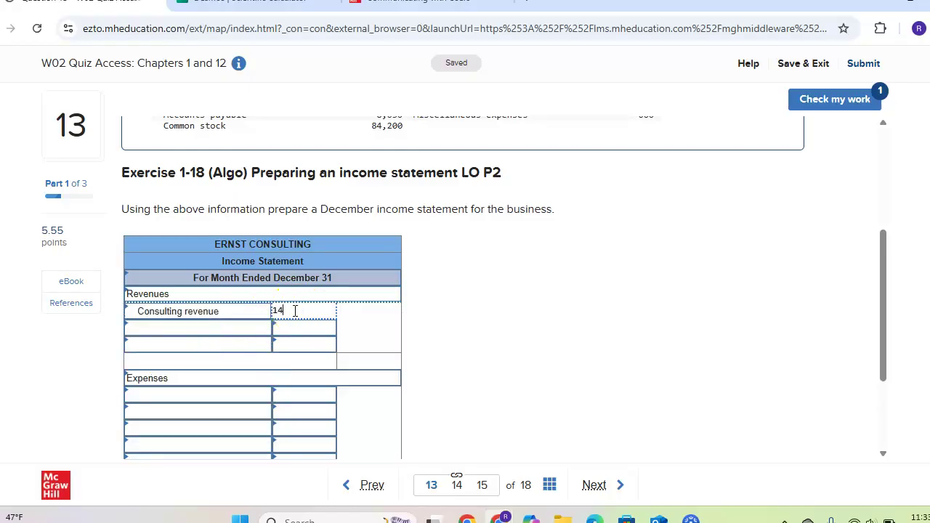
{"action": "type", "text": ",600"}
{"action": "left_click", "coordinate": [384, 284]}
- Examine the company's December 31 items and amounts to identify which accounts are expenses
{"action": "scroll", "coordinate": [436, 291], "scroll_direction": "down", "scroll_amount": 1}
{"action": "scroll", "coordinate": [480, 239], "scroll_direction": "up", "scroll_amount": 3}
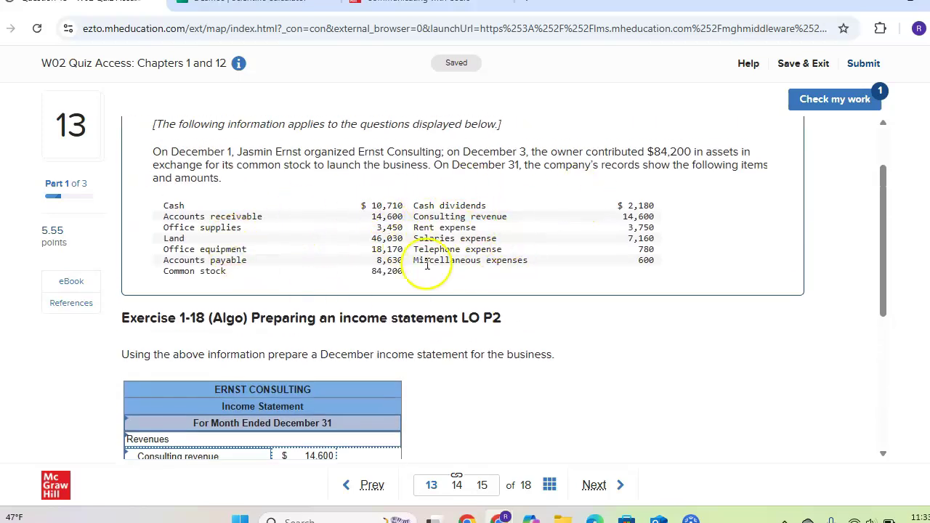
{"action": "scroll", "coordinate": [253, 265], "scroll_direction": "down", "scroll_amount": 3}
{"action": "scroll", "coordinate": [118, 342], "scroll_direction": "down", "scroll_amount": 1}
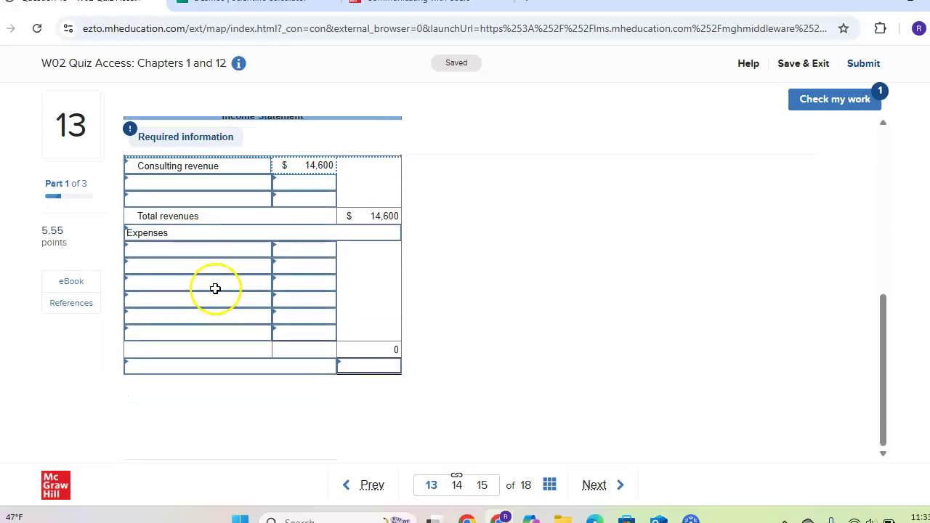
{"action": "mouse_move", "coordinate": [173, 219]}
{"action": "left_mouse_down"}
{"action": "mouse_move", "coordinate": [145, 248]}
{"action": "mouse_move", "coordinate": [182, 210]}
{"action": "left_mouse_up"}
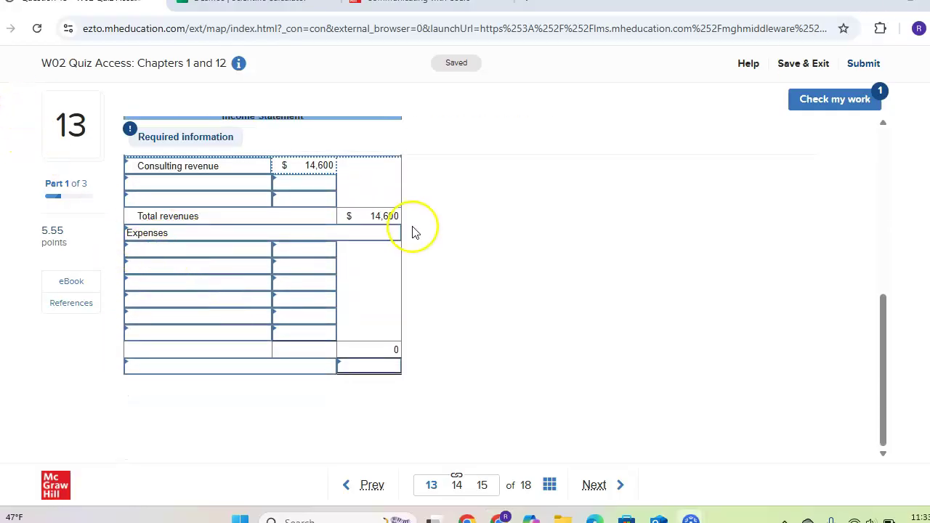
{"action": "scroll", "coordinate": [405, 160], "scroll_direction": "up", "scroll_amount": 4}
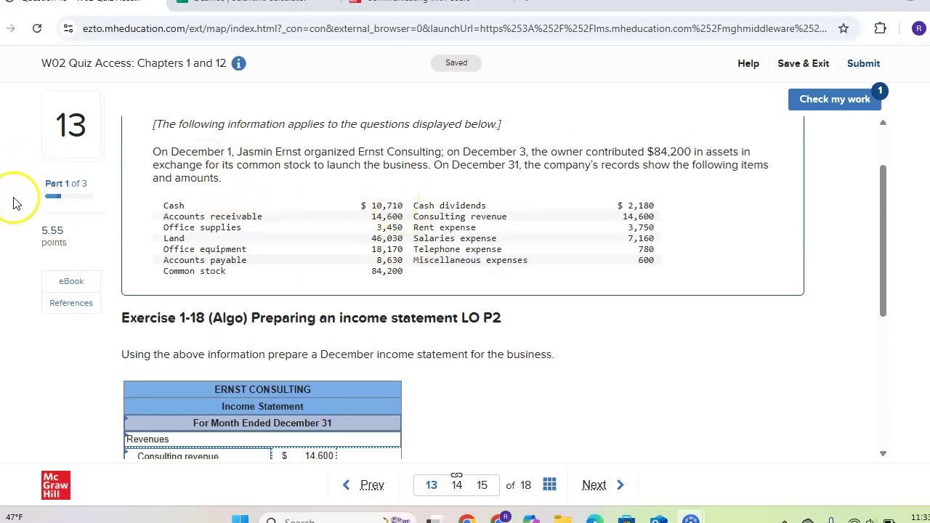
{"action": "mouse_move", "coordinate": [148, 182]}
{"action": "left_mouse_down"}
{"action": "mouse_move", "coordinate": [586, 234]}
{"action": "mouse_move", "coordinate": [675, 279]}
{"action": "left_mouse_up"}
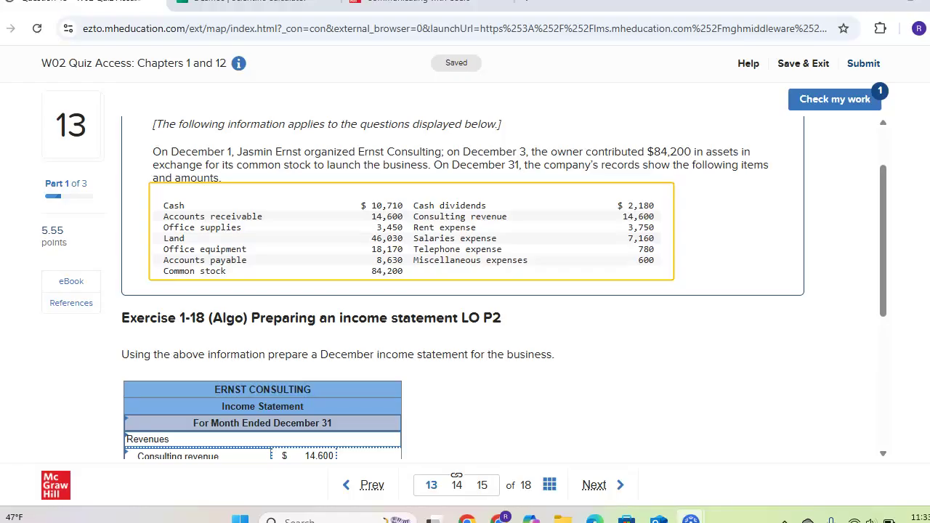
{"action": "left_click_drag", "start_coordinate": [411, 218], "coordinate": [660, 270]}
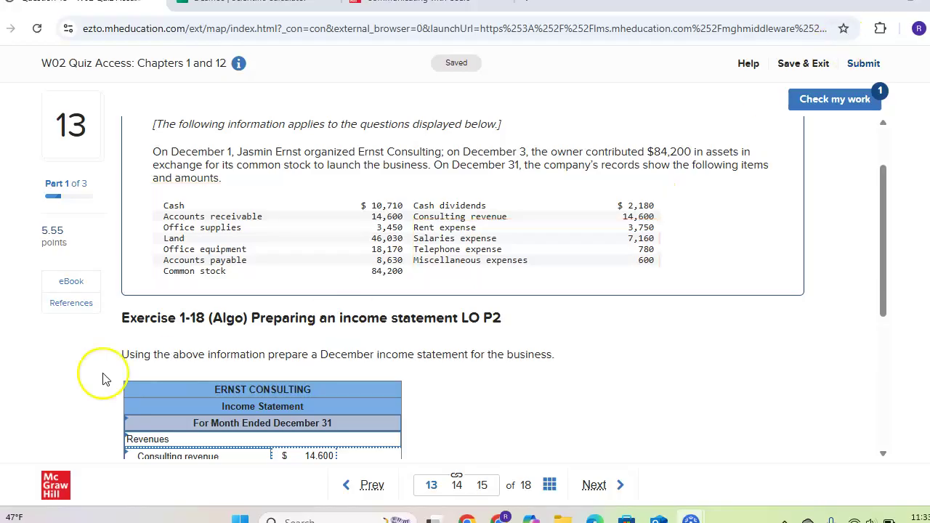
- Choose Rent expense and Salaries expense as the first two account lines under Expenses
{"action": "scroll", "coordinate": [272, 247], "scroll_direction": "down", "scroll_amount": 2}
{"action": "scroll", "coordinate": [272, 247], "scroll_direction": "down", "scroll_amount": 3}
{"action": "left_click", "coordinate": [224, 250]}
{"action": "left_click", "coordinate": [265, 250]}
{"action": "scroll", "coordinate": [191, 335], "scroll_direction": "down", "scroll_amount": 4}
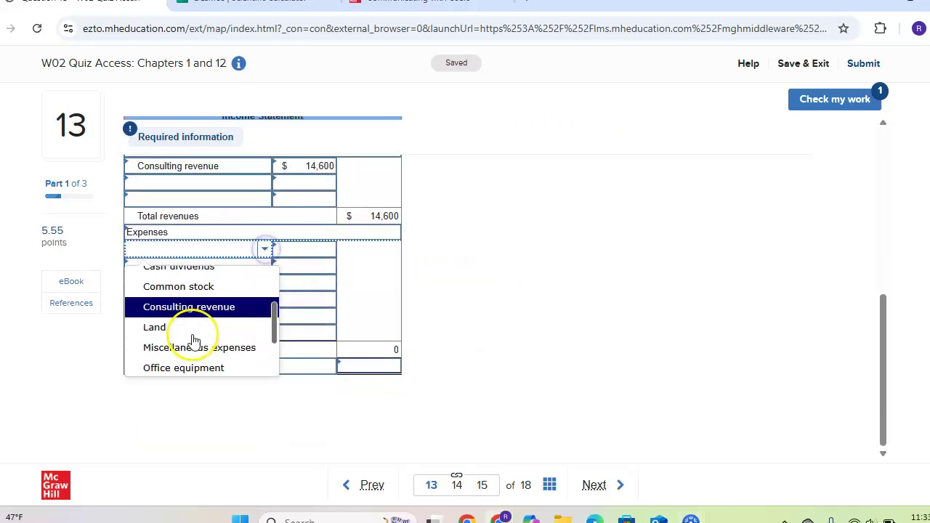
{"action": "left_click", "coordinate": [184, 322]}
{"action": "left_click", "coordinate": [208, 265]}
{"action": "left_click", "coordinate": [265, 266]}
{"action": "scroll", "coordinate": [197, 206], "scroll_direction": "down", "scroll_amount": 5}
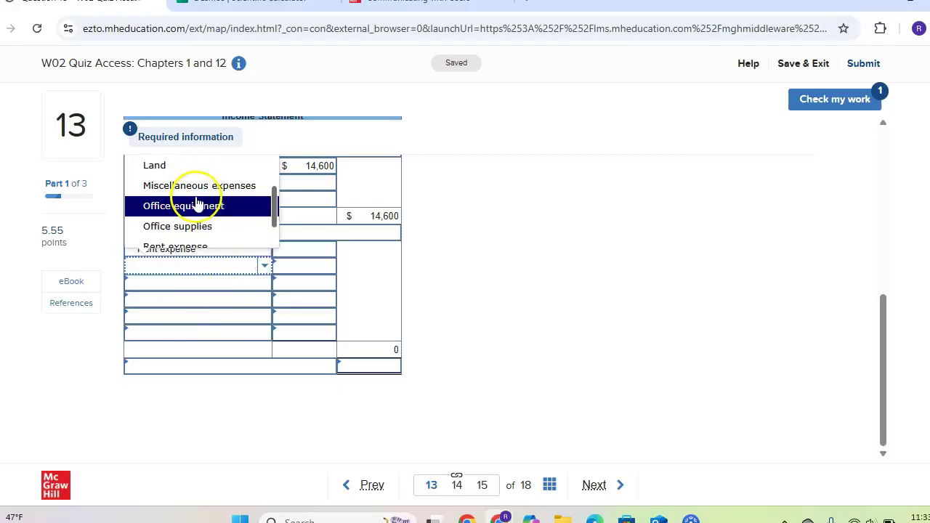
{"action": "left_click", "coordinate": [192, 212]}
- Choose Telephone expense and Miscellaneous expenses as the third and fourth account lines under Expenses
{"action": "left_click", "coordinate": [201, 281]}
{"action": "left_click", "coordinate": [263, 282]}
{"action": "scroll", "coordinate": [204, 207], "scroll_direction": "down", "scroll_amount": 6}
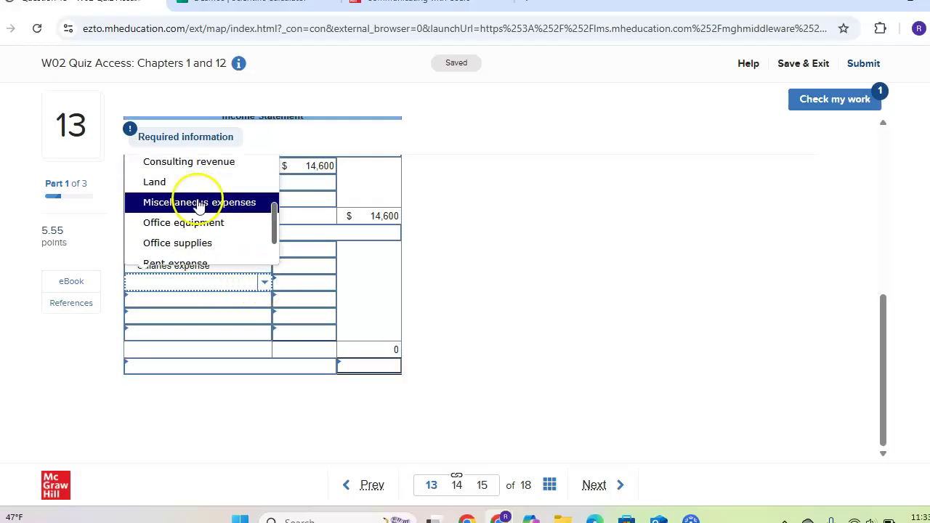
{"action": "left_click", "coordinate": [203, 247]}
{"action": "left_click", "coordinate": [201, 297]}
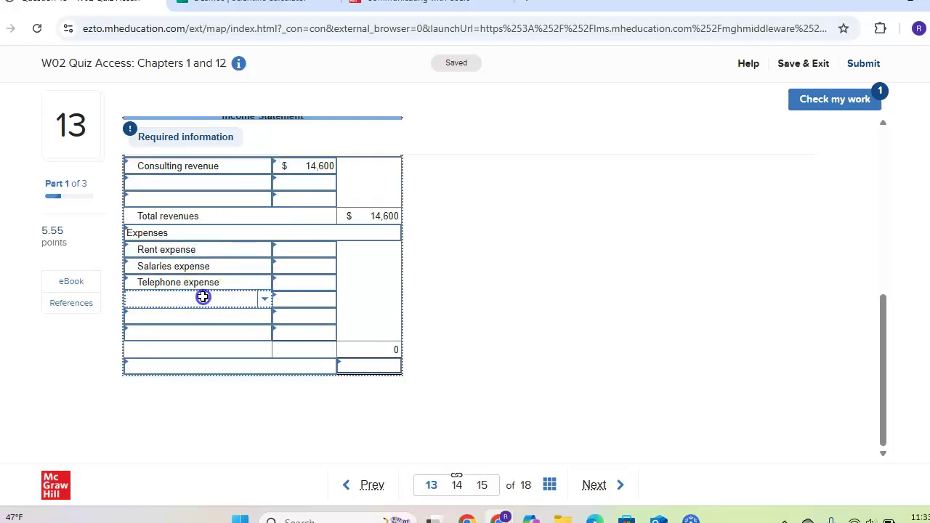
{"action": "left_click", "coordinate": [263, 299]}
{"action": "scroll", "coordinate": [213, 227], "scroll_direction": "down", "scroll_amount": 1}
{"action": "scroll", "coordinate": [213, 228], "scroll_direction": "down", "scroll_amount": 5}
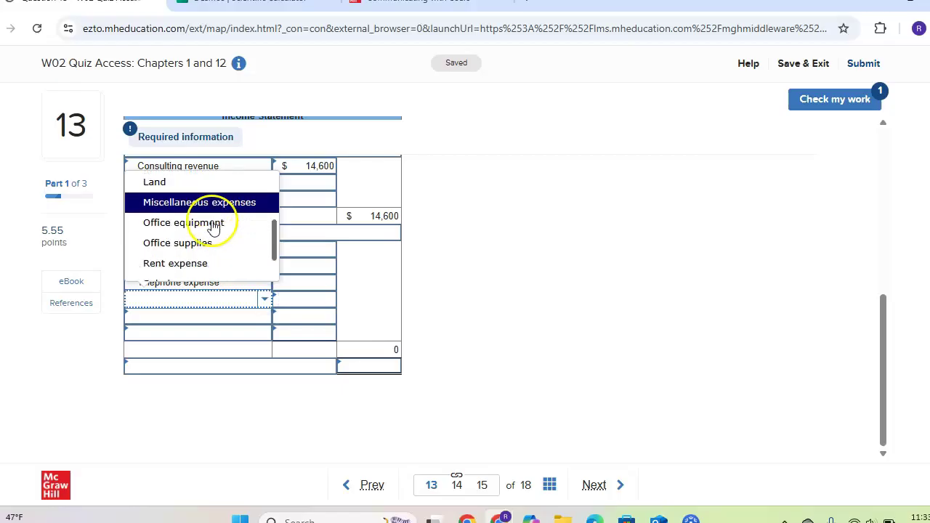
{"action": "scroll", "coordinate": [203, 208], "scroll_direction": "up", "scroll_amount": 4}
{"action": "left_click", "coordinate": [207, 274]}
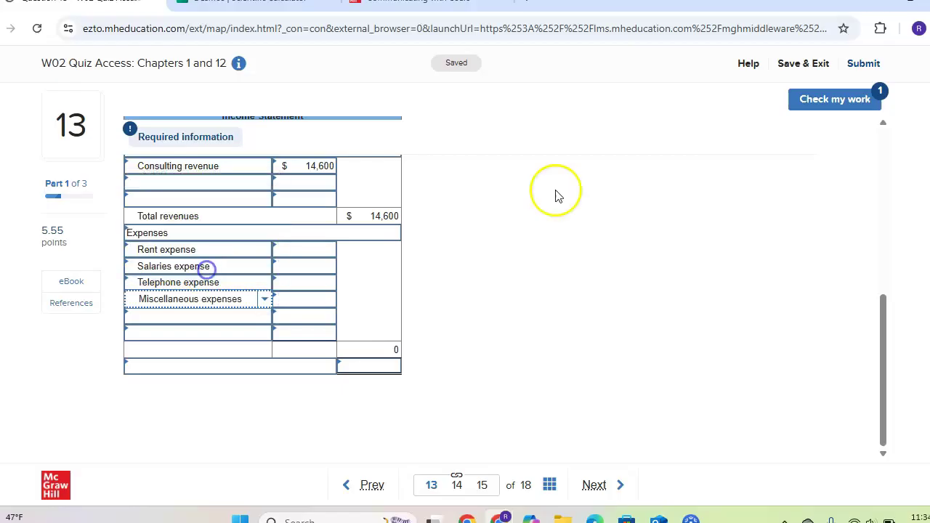
- Look up the expense amounts in the company's records and enter 3,750 for Rent expense
{"action": "scroll", "coordinate": [476, 240], "scroll_direction": "up", "scroll_amount": 2}
{"action": "scroll", "coordinate": [475, 236], "scroll_direction": "up", "scroll_amount": 2}
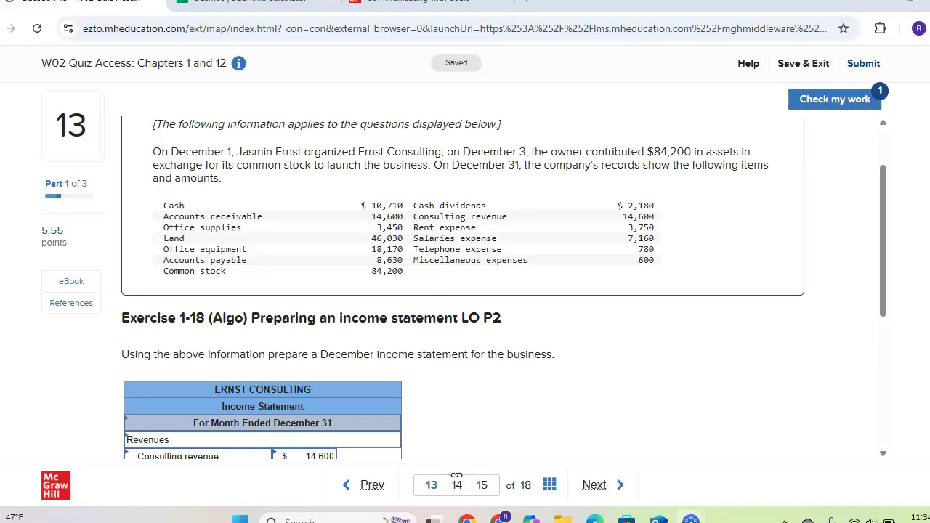
{"action": "left_click_drag", "start_coordinate": [481, 229], "coordinate": [627, 226]}
{"action": "left_click_drag", "start_coordinate": [502, 241], "coordinate": [623, 238]}
{"action": "left_click_drag", "start_coordinate": [529, 249], "coordinate": [628, 248]}
{"action": "left_click_drag", "start_coordinate": [544, 261], "coordinate": [622, 260]}
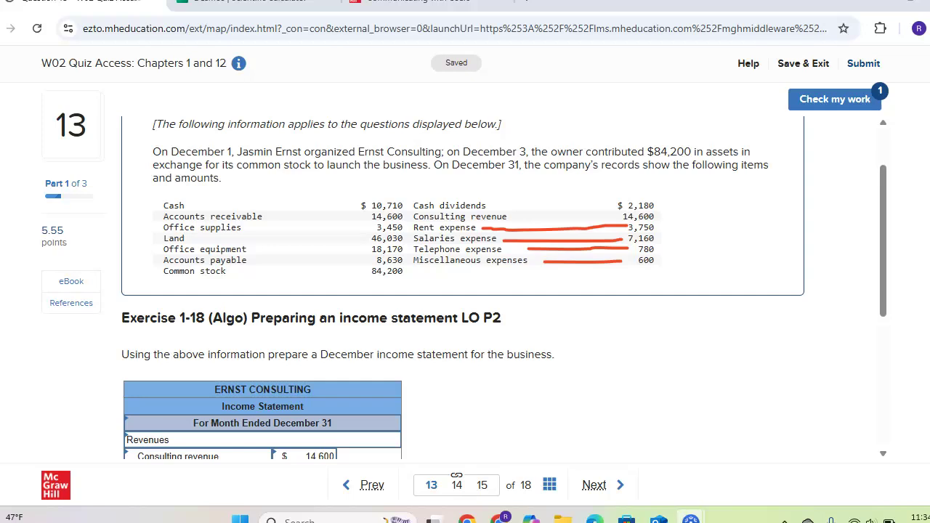
{"action": "scroll", "coordinate": [181, 349], "scroll_direction": "down", "scroll_amount": 4}
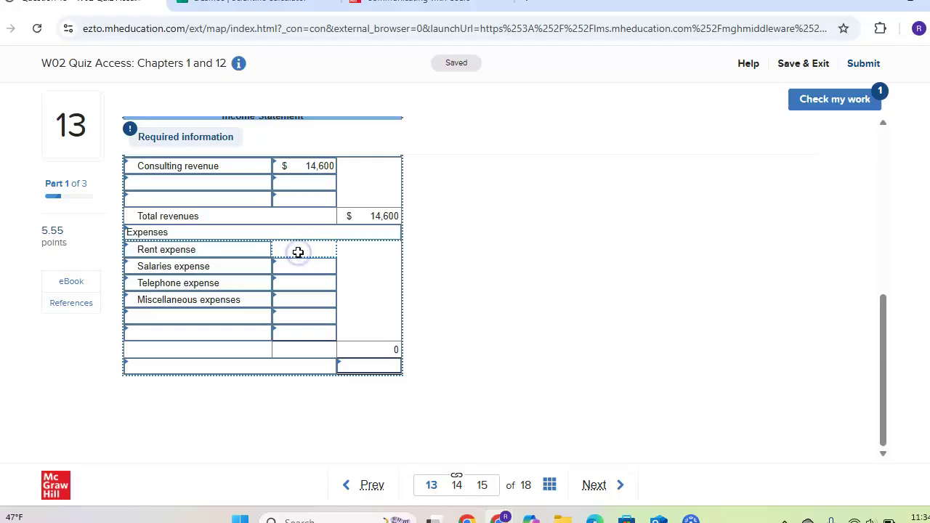
{"action": "type", "text": "3,750"}
{"action": "left_click", "coordinate": [422, 244]}
- Check the company's records for the salaries amount and enter 7,160 for Salaries expense
{"action": "scroll", "coordinate": [719, 224], "scroll_direction": "up", "scroll_amount": 1}
{"action": "scroll", "coordinate": [719, 224], "scroll_direction": "up", "scroll_amount": 4}
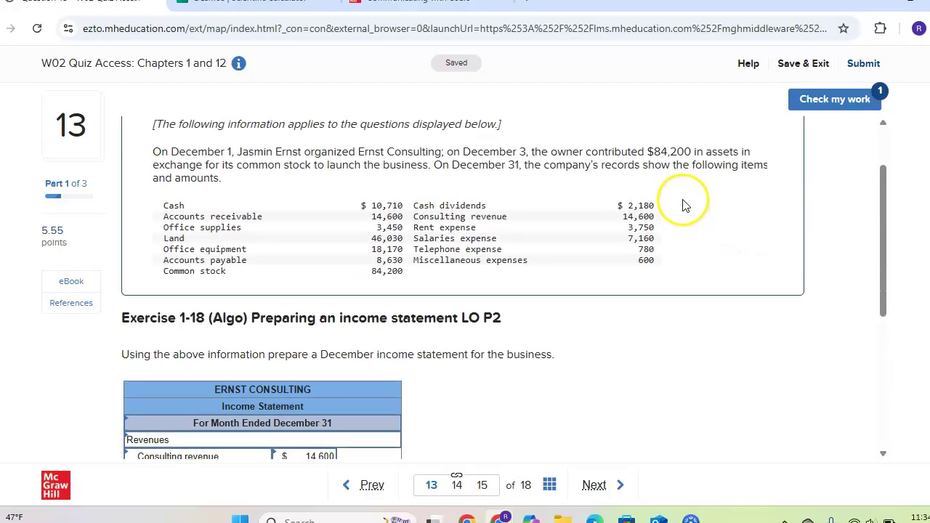
{"action": "scroll", "coordinate": [443, 247], "scroll_direction": "down", "scroll_amount": 1}
{"action": "scroll", "coordinate": [443, 247], "scroll_direction": "down", "scroll_amount": 3}
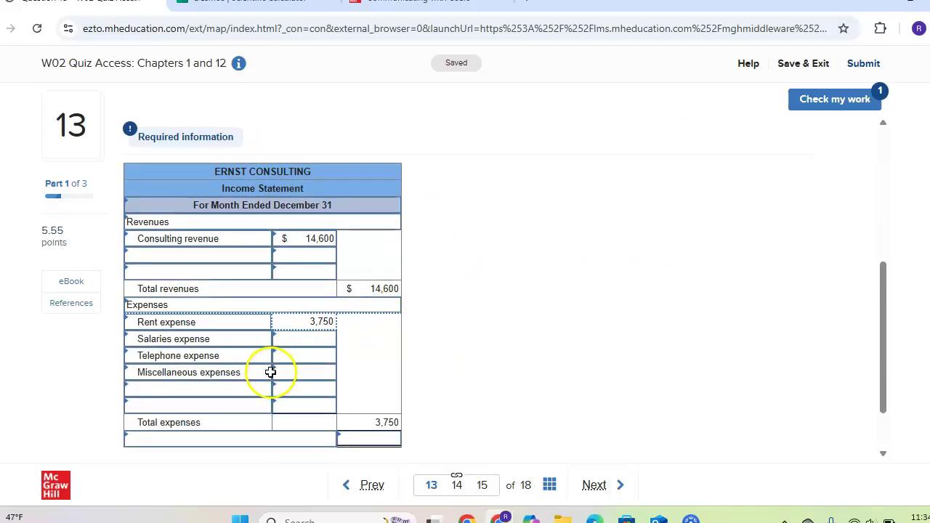
{"action": "left_click", "coordinate": [308, 341]}
{"action": "type", "text": "7,1"}
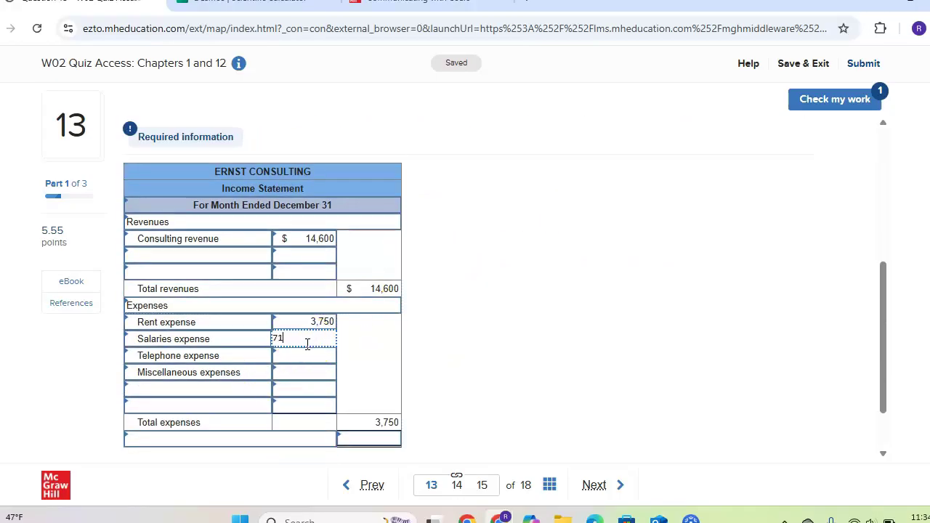
{"action": "type", "text": "60"}
{"action": "left_click", "coordinate": [521, 289]}
- Check the company's records for the telephone amount and enter 780 for Telephone expense
{"action": "scroll", "coordinate": [557, 284], "scroll_direction": "up", "scroll_amount": 3}
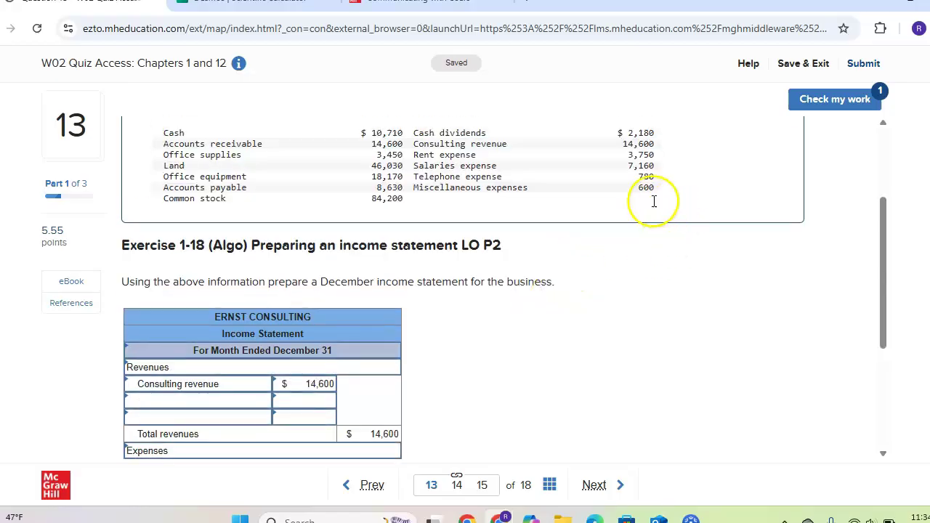
{"action": "scroll", "coordinate": [650, 203], "scroll_direction": "down", "scroll_amount": 4}
{"action": "left_click", "coordinate": [323, 285]}
{"action": "type", "text": "780"}
{"action": "left_click", "coordinate": [592, 262]}
{"action": "scroll", "coordinate": [615, 263], "scroll_direction": "up", "scroll_amount": 3}
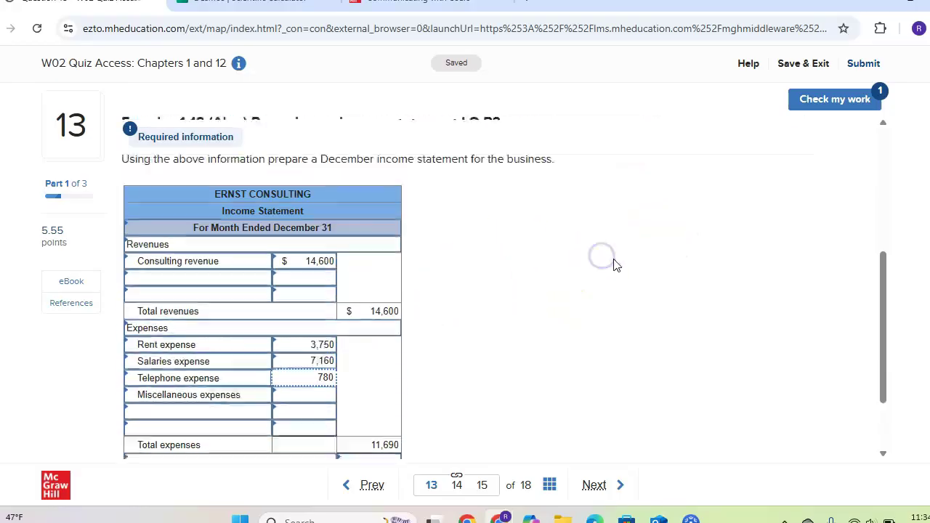
- Enter 600 as the amount for Miscellaneous expenses in the income statement
{"action": "scroll", "coordinate": [484, 276], "scroll_direction": "down", "scroll_amount": 3}
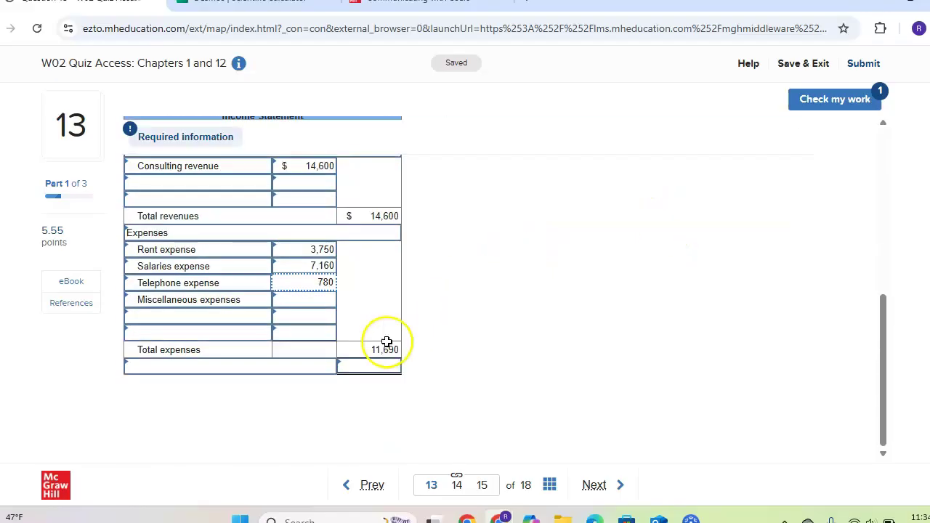
{"action": "left_click", "coordinate": [296, 302]}
{"action": "type", "text": "600"}
{"action": "left_click", "coordinate": [526, 279]}
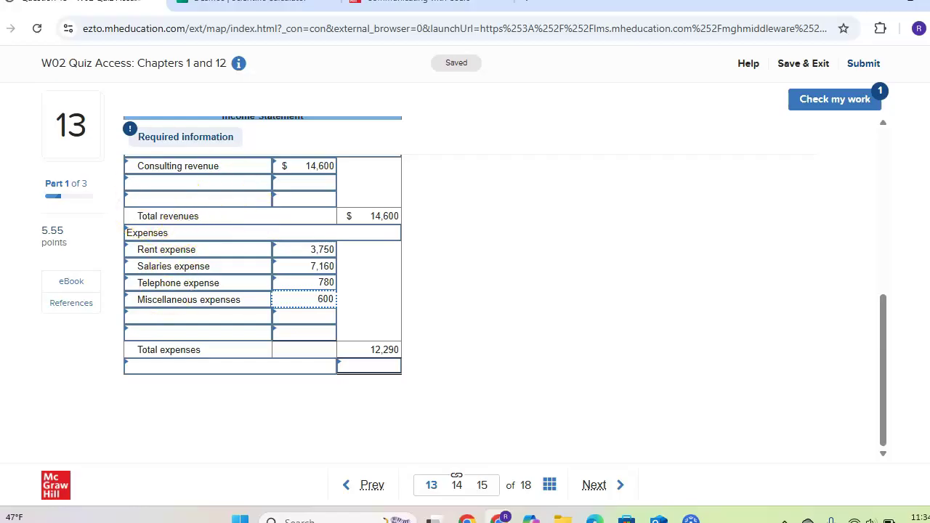
{"action": "left_click_drag", "start_coordinate": [159, 205], "coordinate": [134, 230]}
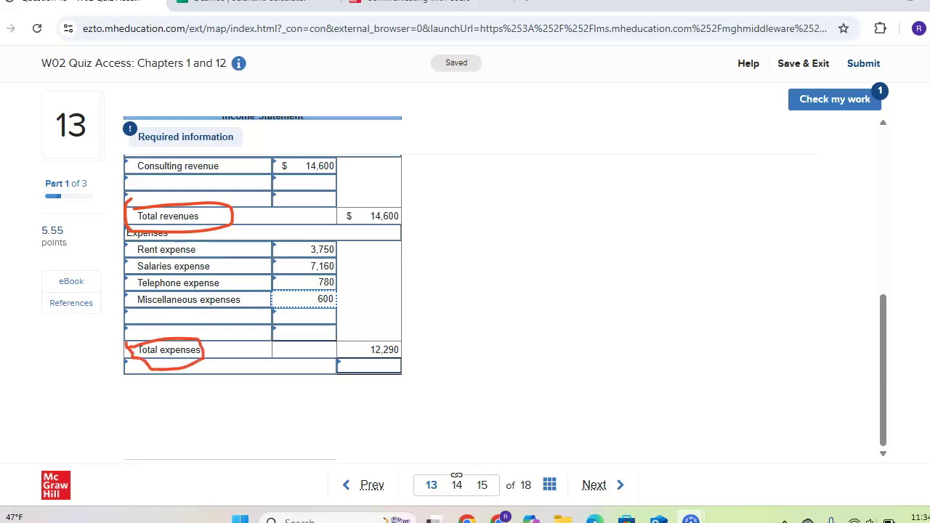
{"action": "key", "text": "ctrl+z"}
{"action": "key", "text": "ctrl+z"}
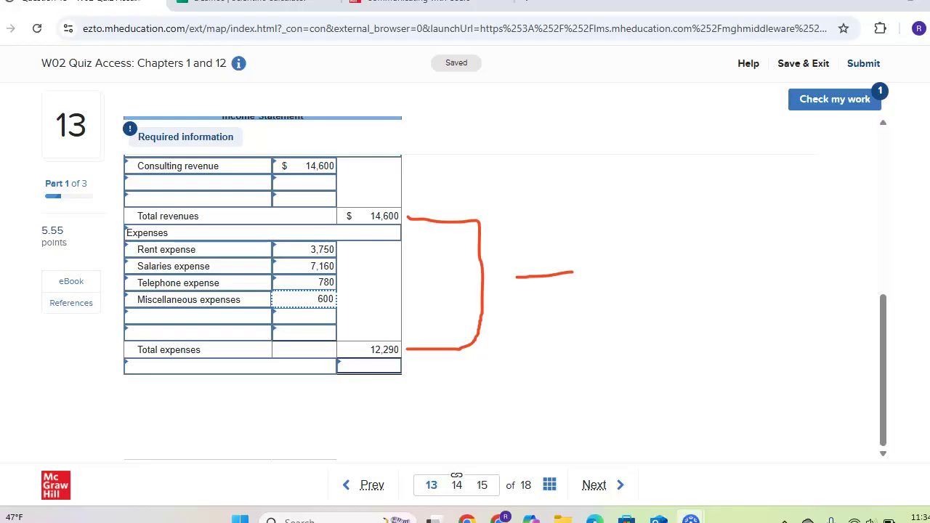
{"action": "key", "text": "Escape"}
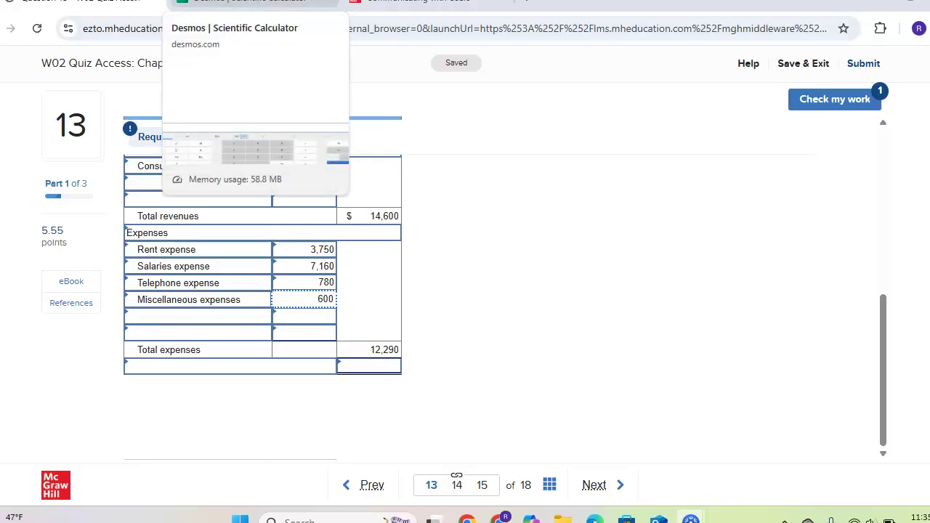
- Switch to the Desmos scientific calculator and start a subtraction from the total revenues of 14600
{"action": "left_click", "coordinate": [247, 3]}
{"action": "left_click", "coordinate": [369, 429]}
{"action": "left_click", "coordinate": [573, 428]}
{"action": "left_click", "coordinate": [382, 493]}
{"action": "left_click", "coordinate": [382, 493]}
{"action": "left_click", "coordinate": [668, 457]}
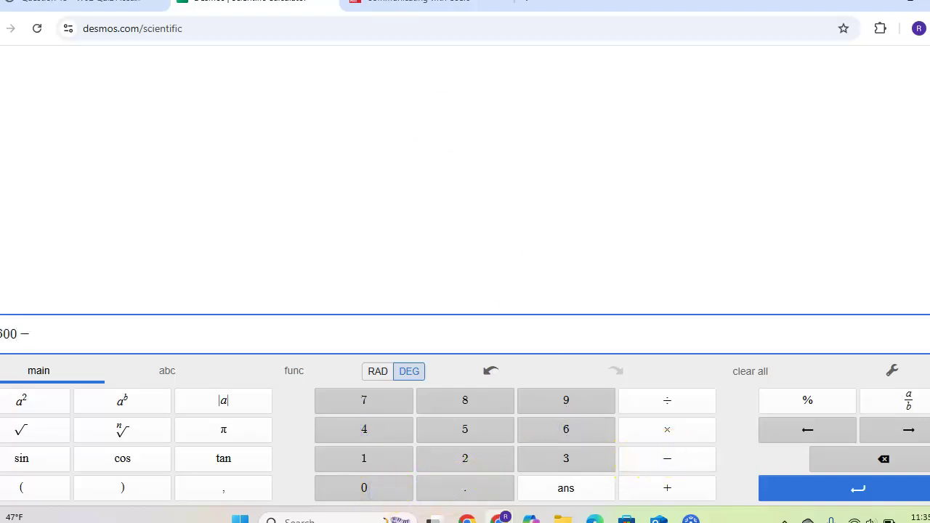
- Check the total expenses in the quiz and subtract 12290 in the Desmos calculator to compute net income
{"action": "left_click", "coordinate": [84, 3]}
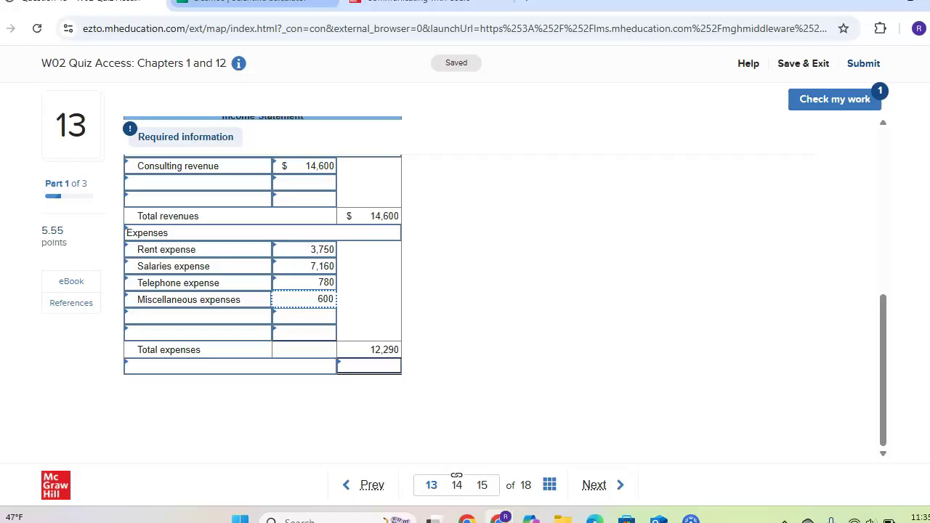
{"action": "left_click", "coordinate": [255, 3]}
{"action": "left_click", "coordinate": [369, 459]}
{"action": "left_click", "coordinate": [469, 459]}
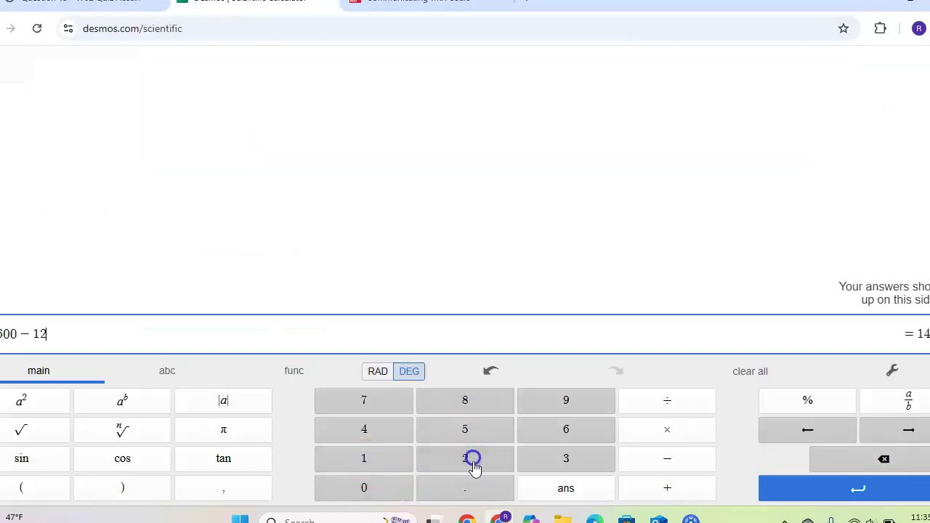
{"action": "left_click", "coordinate": [458, 457]}
{"action": "left_click", "coordinate": [561, 403]}
{"action": "left_click", "coordinate": [374, 492]}
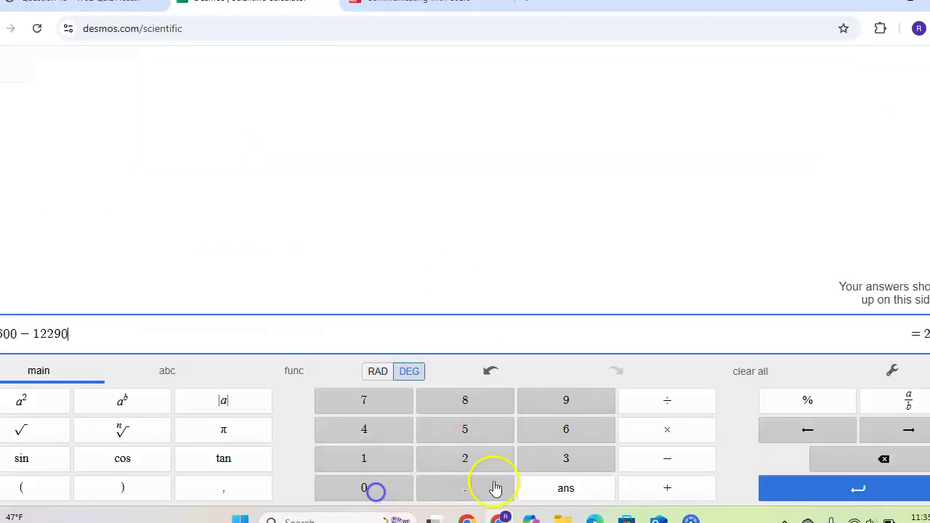
{"action": "left_click", "coordinate": [792, 491]}
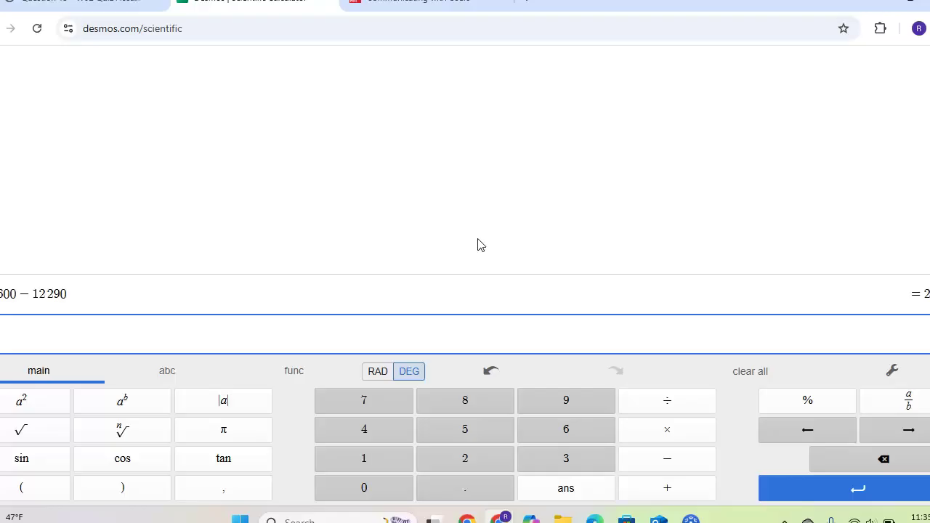
- Return to the quiz and complete the income statement's final line with the amount 2,310 and the label Net income
{"action": "left_click", "coordinate": [87, 3]}
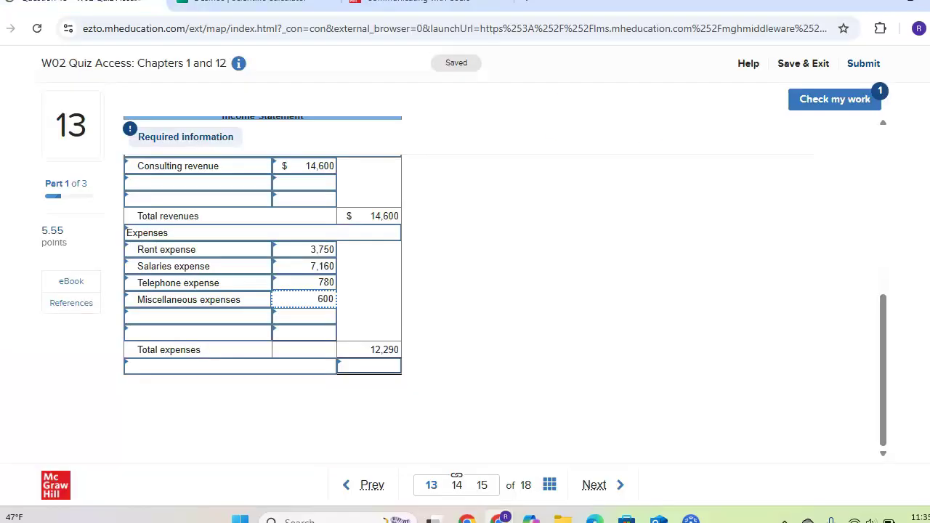
{"action": "left_click", "coordinate": [371, 369]}
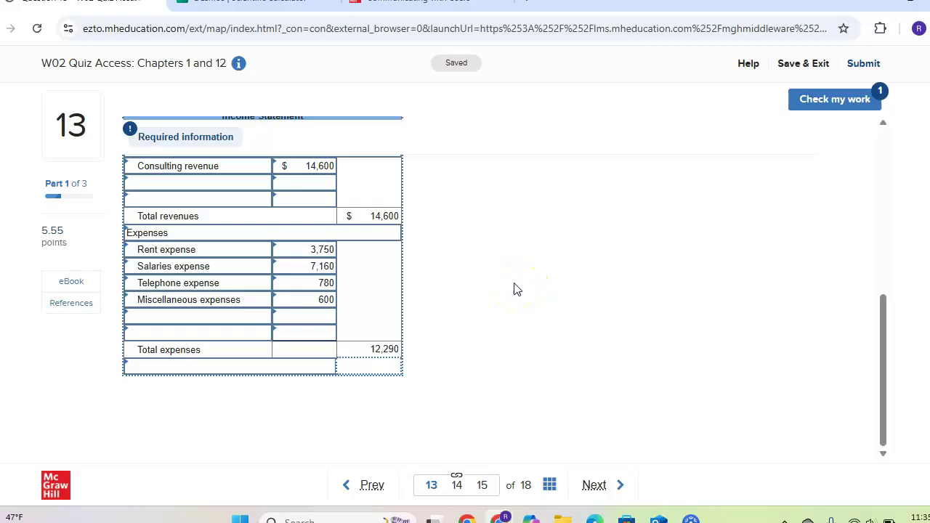
{"action": "type", "text": "2310"}
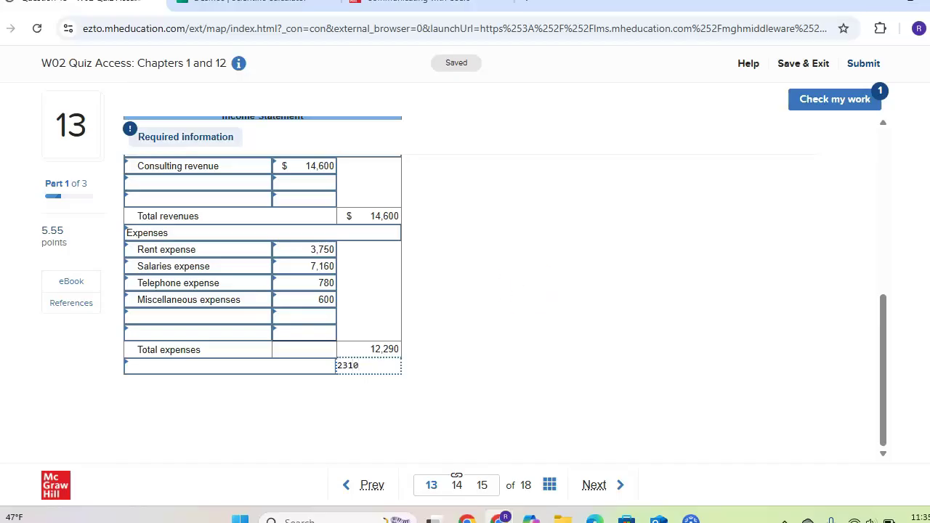
{"action": "left_click", "coordinate": [160, 365]}
{"action": "left_click", "coordinate": [329, 367]}
{"action": "left_click", "coordinate": [330, 367]}
{"action": "left_click", "coordinate": [185, 415]}
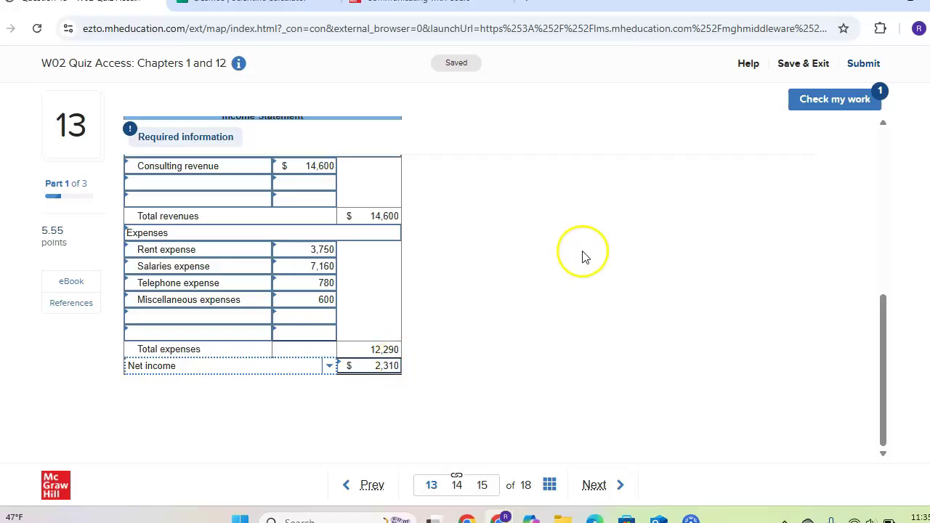
- Go to question 14 and set the date heading of the statement of retained earnings to For Month Ended December 31
{"action": "left_click", "coordinate": [594, 485]}
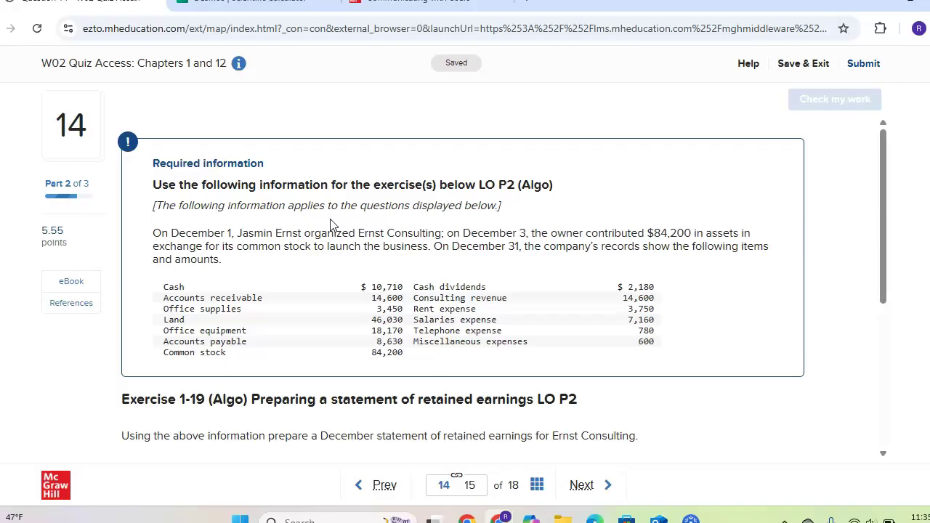
{"action": "scroll", "coordinate": [171, 269], "scroll_direction": "down", "scroll_amount": 3}
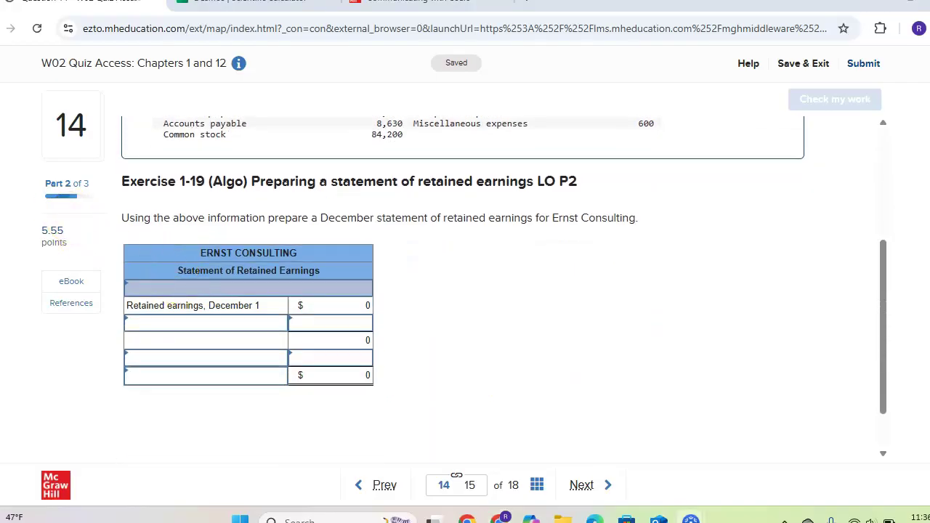
{"action": "left_click_drag", "start_coordinate": [373, 218], "coordinate": [550, 218]}
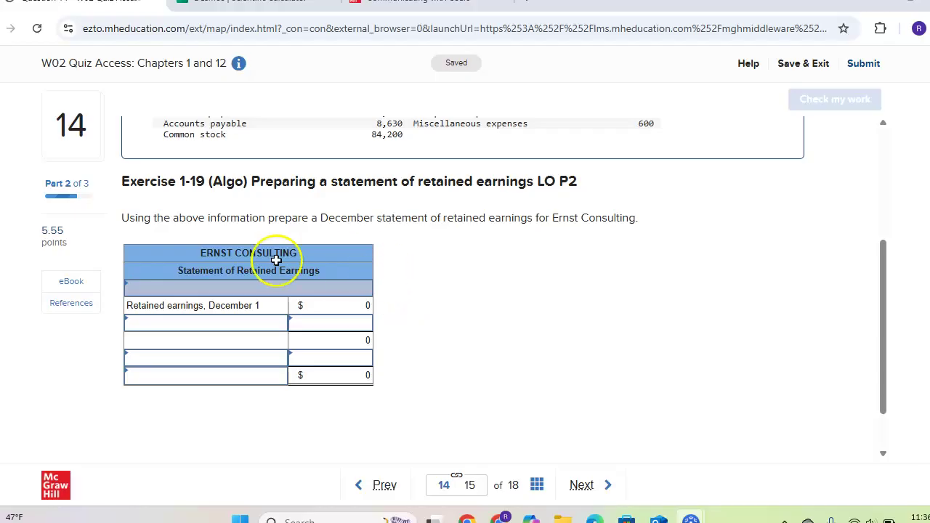
{"action": "left_click", "coordinate": [269, 289]}
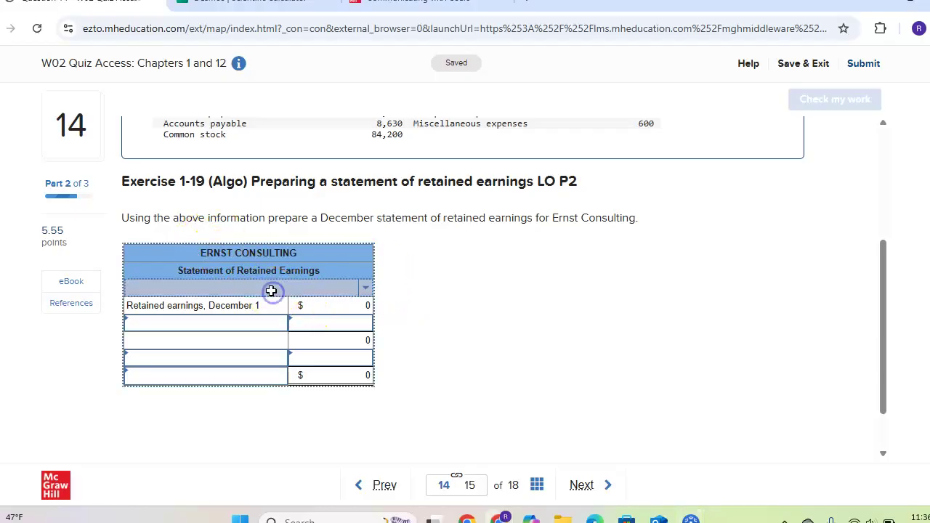
{"action": "left_click", "coordinate": [366, 288]}
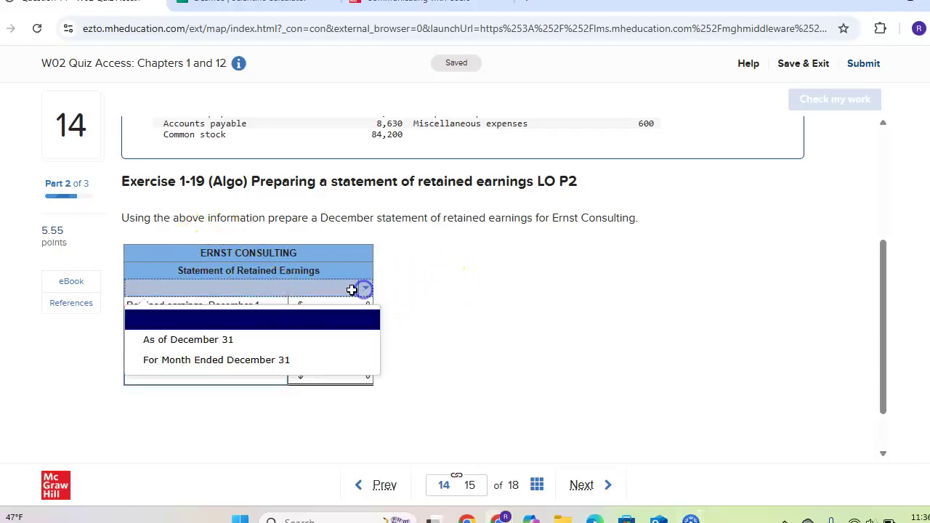
{"action": "left_click", "coordinate": [202, 355]}
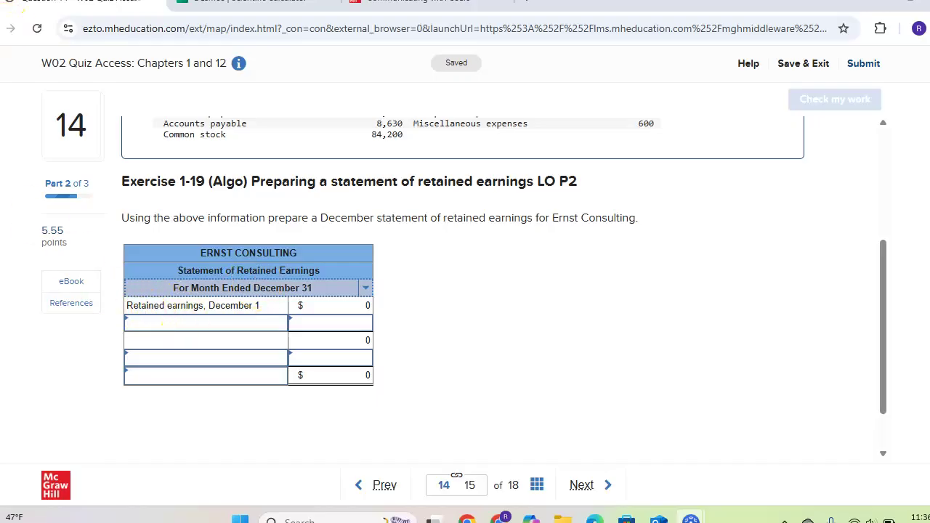
- Choose Add: Net income below the opening retained earnings and Less: Dividends below the subtotal
{"action": "mouse_move", "coordinate": [175, 295]}
{"action": "left_mouse_down"}
{"action": "mouse_move", "coordinate": [392, 304]}
{"action": "mouse_move", "coordinate": [170, 342]}
{"action": "mouse_move", "coordinate": [120, 302]}
{"action": "left_mouse_up"}
{"action": "left_click", "coordinate": [148, 328]}
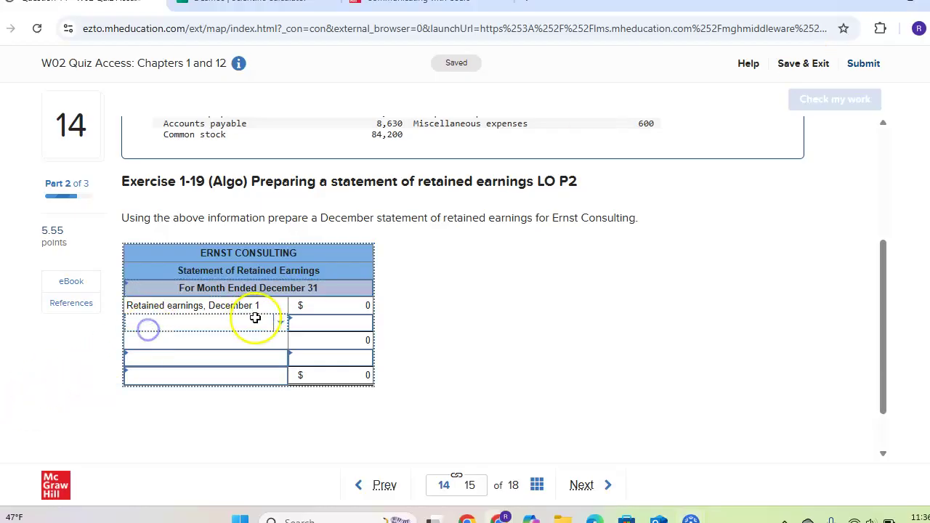
{"action": "left_click", "coordinate": [282, 325]}
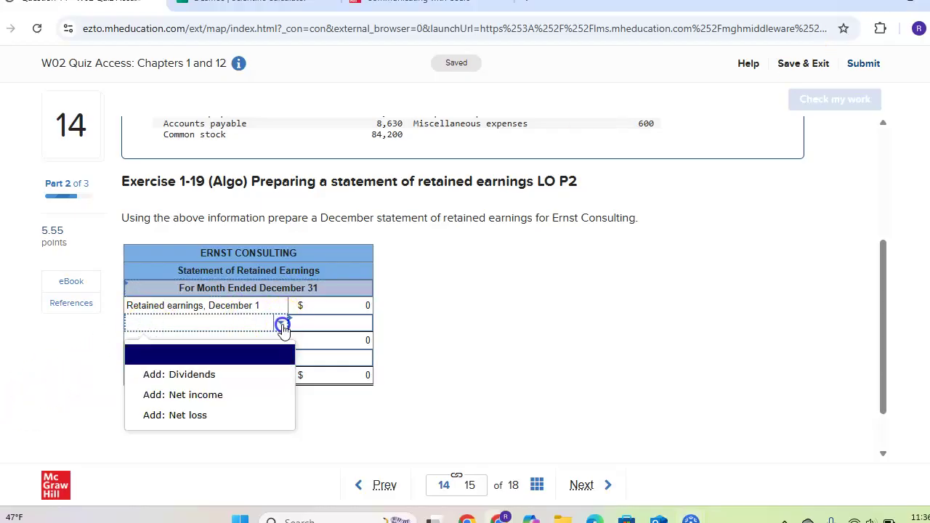
{"action": "left_click", "coordinate": [181, 396]}
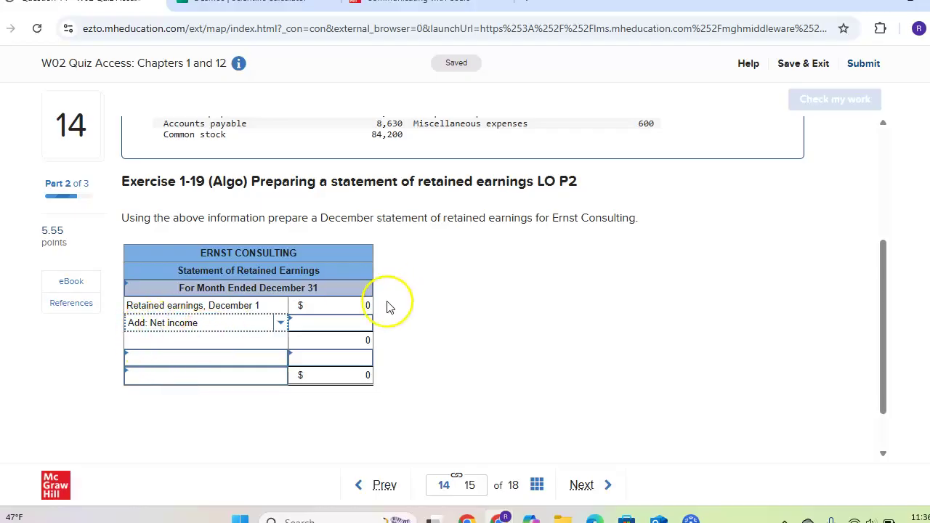
{"action": "left_click", "coordinate": [193, 356]}
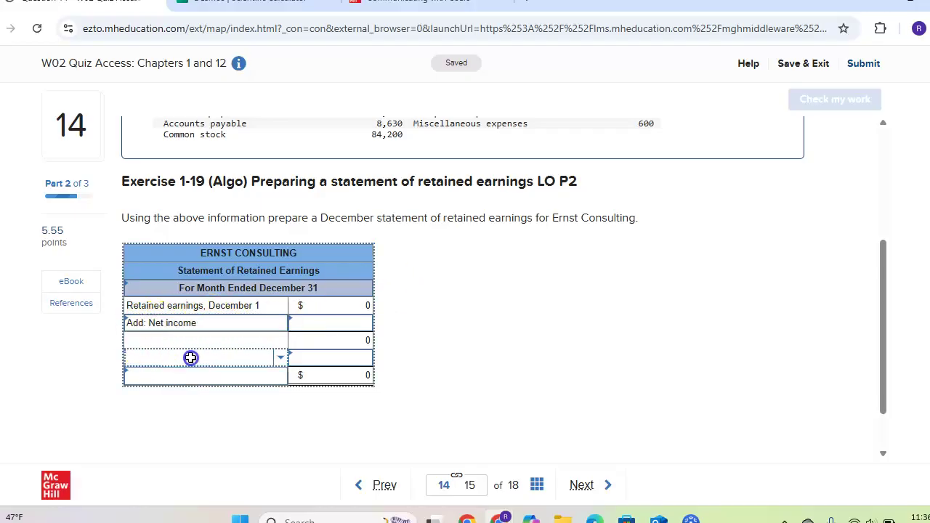
{"action": "left_click", "coordinate": [280, 357]}
{"action": "left_click", "coordinate": [197, 410]}
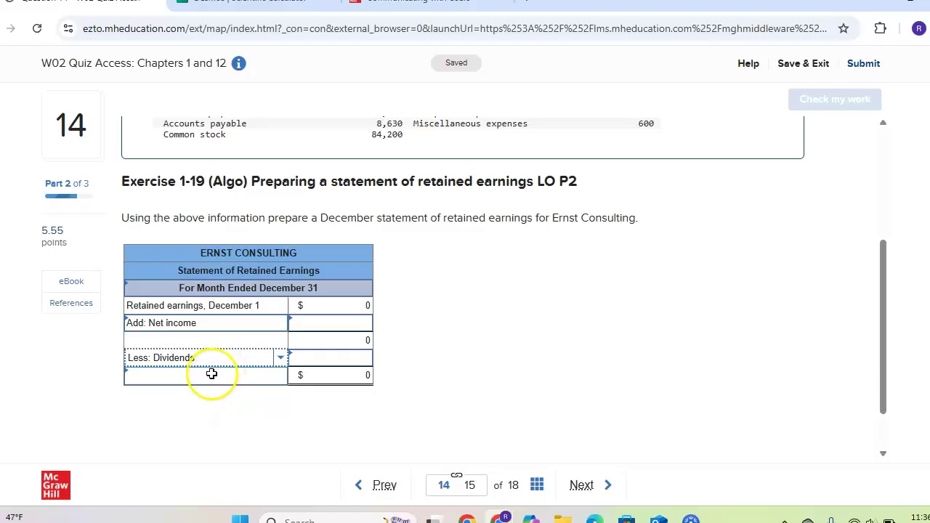
- Choose Retained earnings, December 31 as the label of the statement's final line
{"action": "left_click", "coordinate": [202, 382]}
{"action": "left_click", "coordinate": [280, 376]}
{"action": "scroll", "coordinate": [218, 306], "scroll_direction": "down", "scroll_amount": 1}
{"action": "scroll", "coordinate": [220, 298], "scroll_direction": "down", "scroll_amount": 3}
{"action": "left_click", "coordinate": [221, 282]}
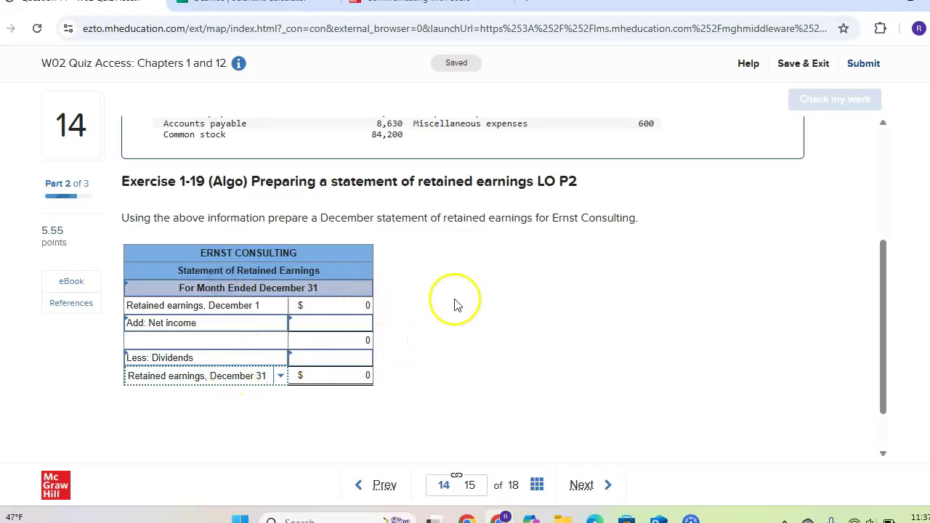
- Check the net income in question 13's income statement and enter 2,310 for Add: Net income in question 14
{"action": "left_click", "coordinate": [377, 487]}
{"action": "scroll", "coordinate": [472, 279], "scroll_direction": "down", "scroll_amount": 10}
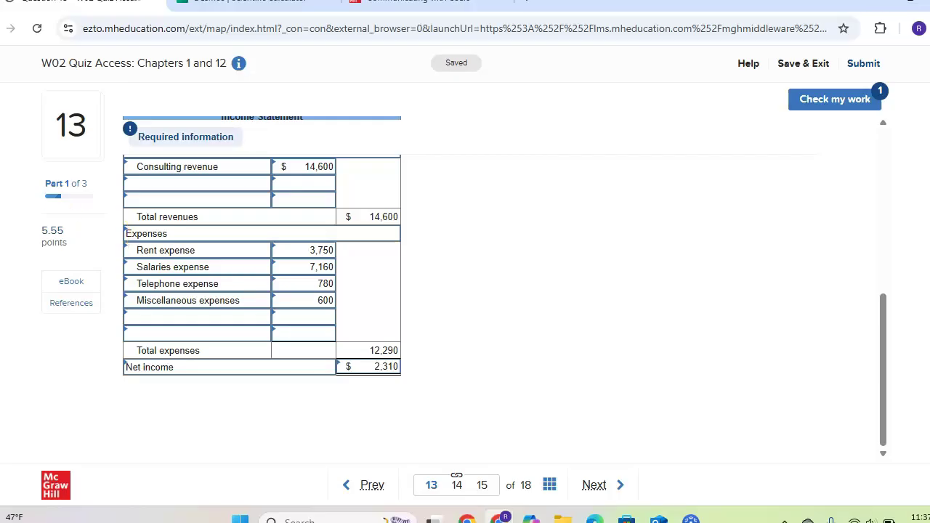
{"action": "mouse_move", "coordinate": [405, 358]}
{"action": "left_mouse_down"}
{"action": "mouse_move", "coordinate": [106, 366]}
{"action": "mouse_move", "coordinate": [291, 351]}
{"action": "mouse_move", "coordinate": [396, 353]}
{"action": "left_mouse_up"}
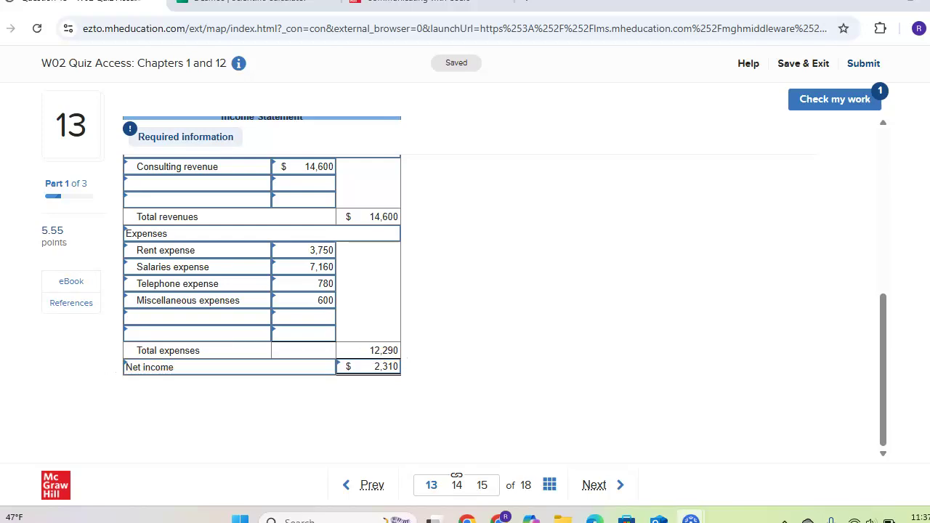
{"action": "mouse_move", "coordinate": [113, 365]}
{"action": "left_mouse_down"}
{"action": "mouse_move", "coordinate": [225, 375]}
{"action": "mouse_move", "coordinate": [405, 359]}
{"action": "left_mouse_up"}
{"action": "left_click", "coordinate": [594, 484]}
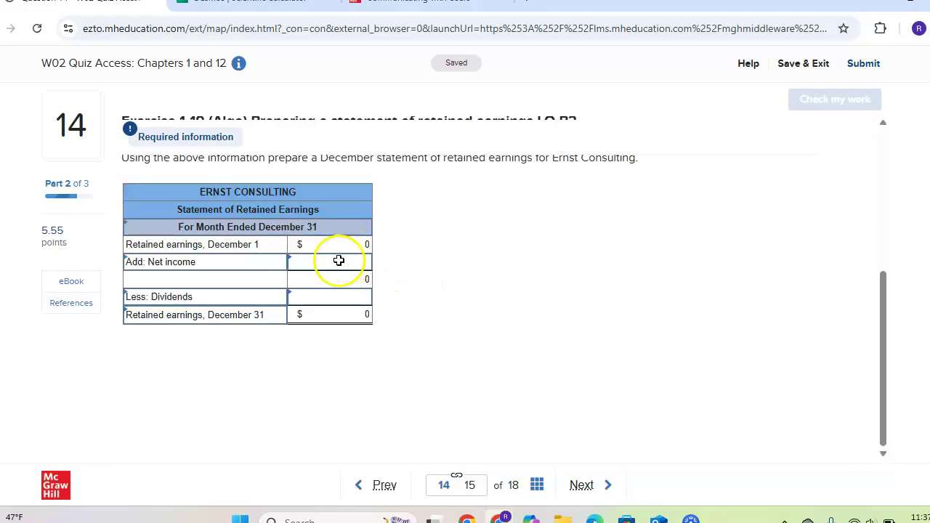
{"action": "left_click", "coordinate": [331, 259]}
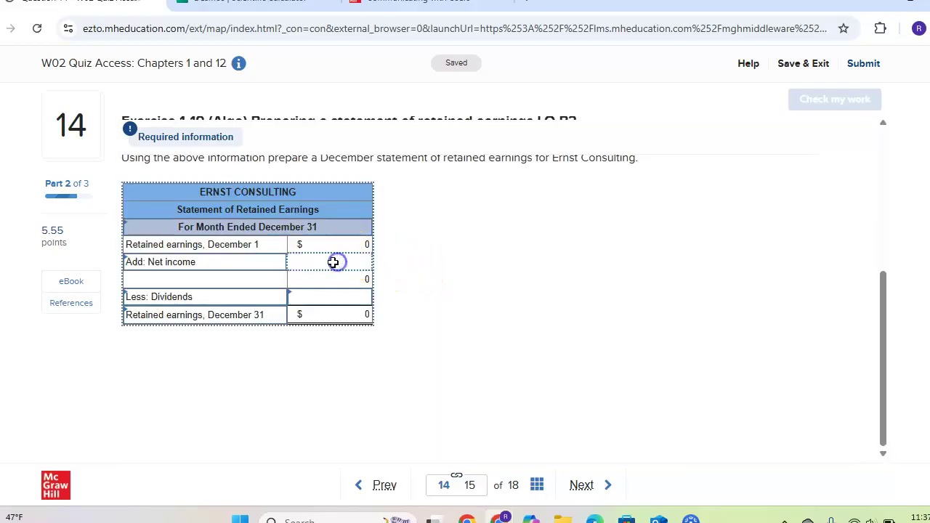
{"action": "type", "text": "2310"}
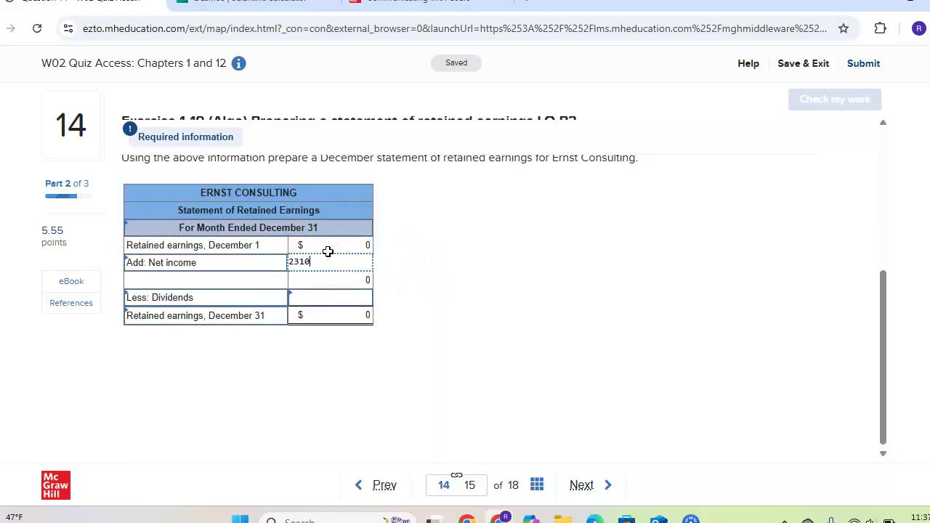
{"action": "left_click", "coordinate": [444, 237]}
- Look up the cash dividends in the company's records and enter 2,180 for Less: Dividends in the statement of retained earnings
{"action": "scroll", "coordinate": [436, 269], "scroll_direction": "up", "scroll_amount": 3}
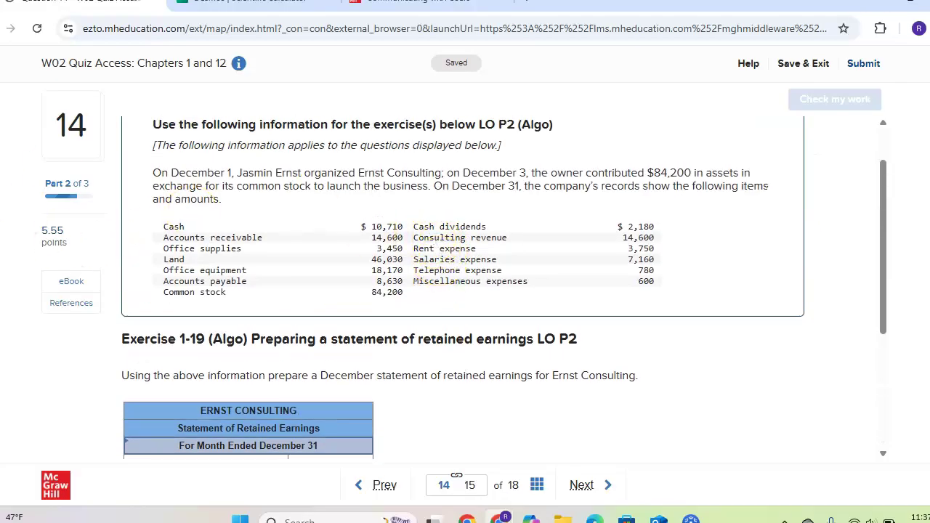
{"action": "mouse_move", "coordinate": [161, 211]}
{"action": "left_mouse_down"}
{"action": "mouse_move", "coordinate": [678, 296]}
{"action": "mouse_move", "coordinate": [679, 312]}
{"action": "left_mouse_up"}
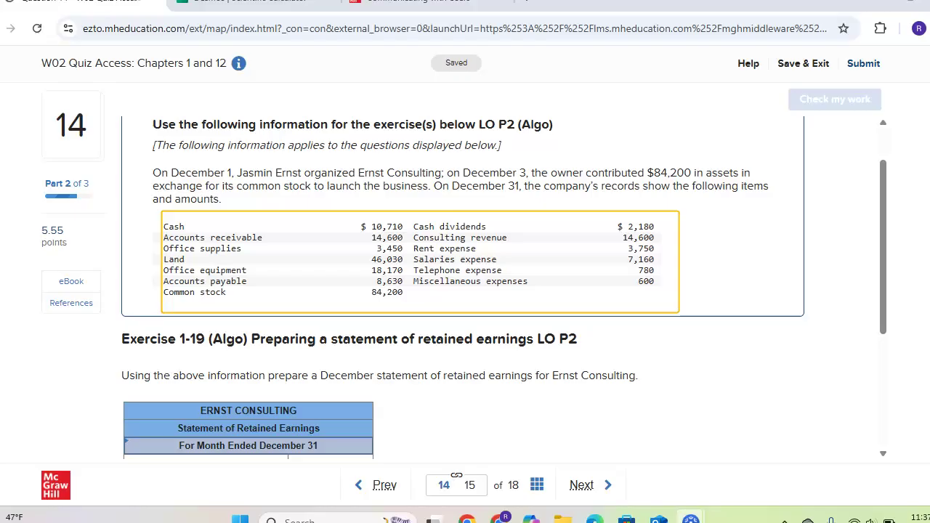
{"action": "left_click_drag", "start_coordinate": [405, 226], "coordinate": [640, 224]}
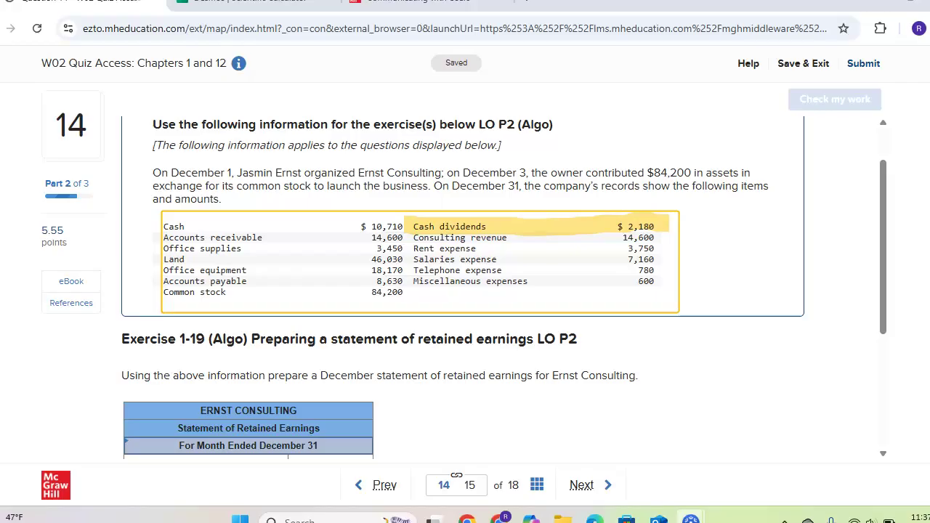
{"action": "key", "text": "Escape"}
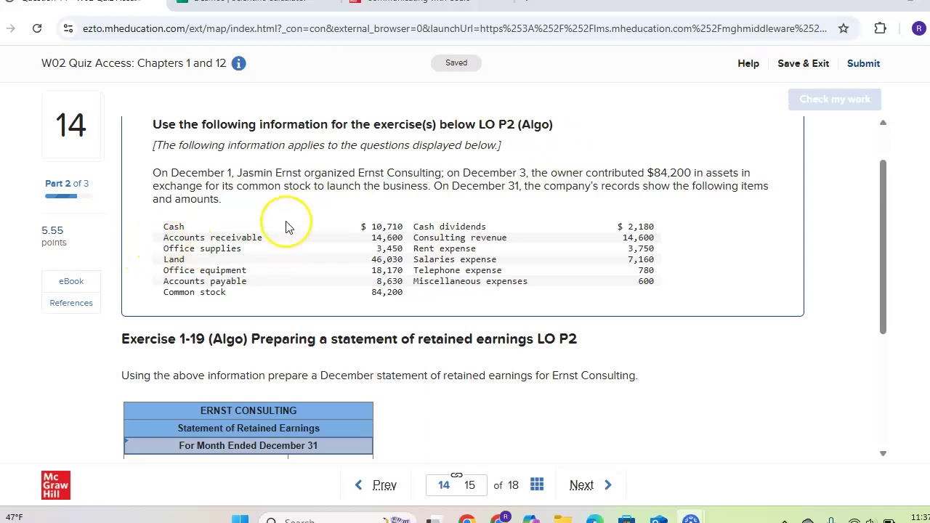
{"action": "scroll", "coordinate": [291, 218], "scroll_direction": "down", "scroll_amount": 3}
{"action": "left_click", "coordinate": [305, 294]}
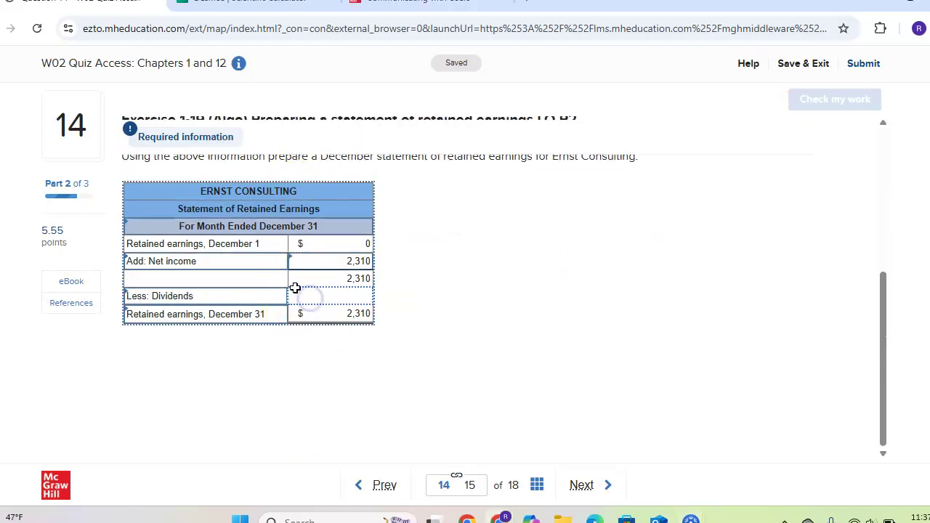
{"action": "type", "text": "2,1"}
{"action": "type", "text": "80"}
{"action": "left_click", "coordinate": [457, 253]}
{"action": "scroll", "coordinate": [476, 227], "scroll_direction": "up", "scroll_amount": 4}
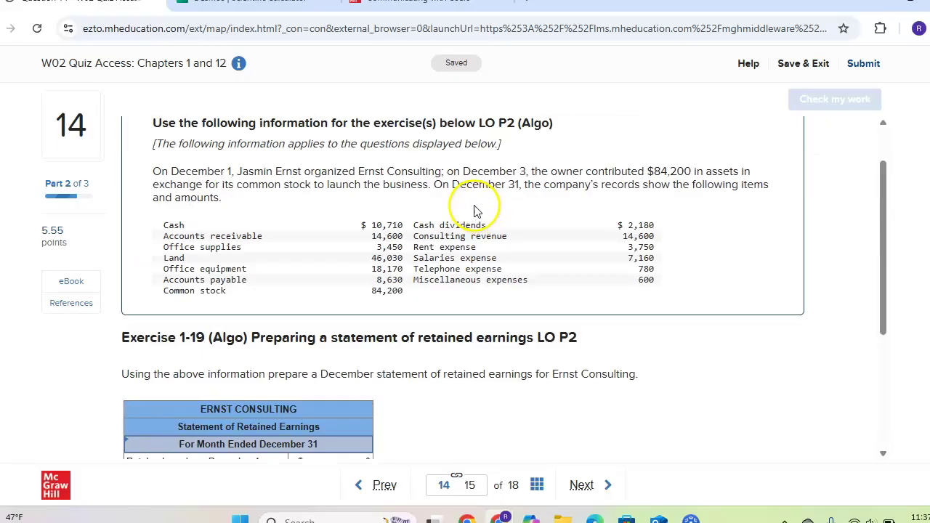
{"action": "scroll", "coordinate": [426, 166], "scroll_direction": "down", "scroll_amount": 4}
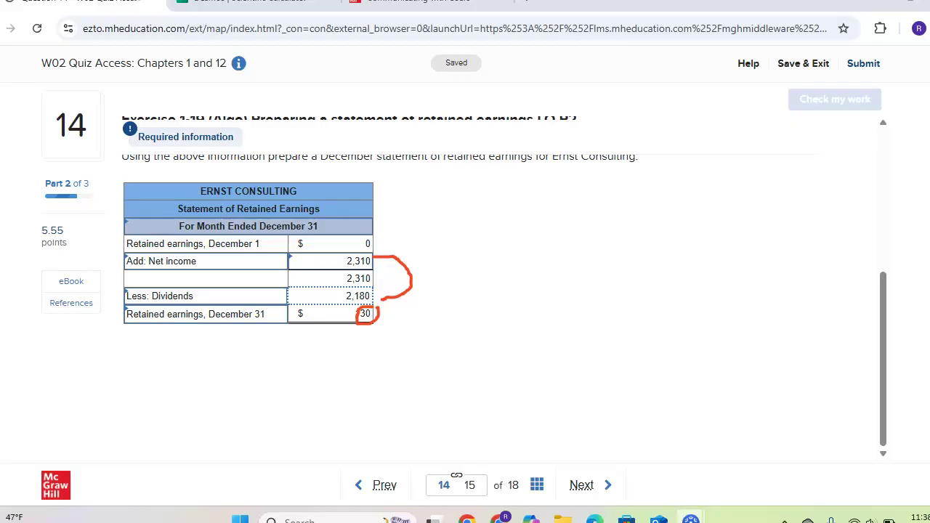
{"action": "left_click", "coordinate": [863, 30]}
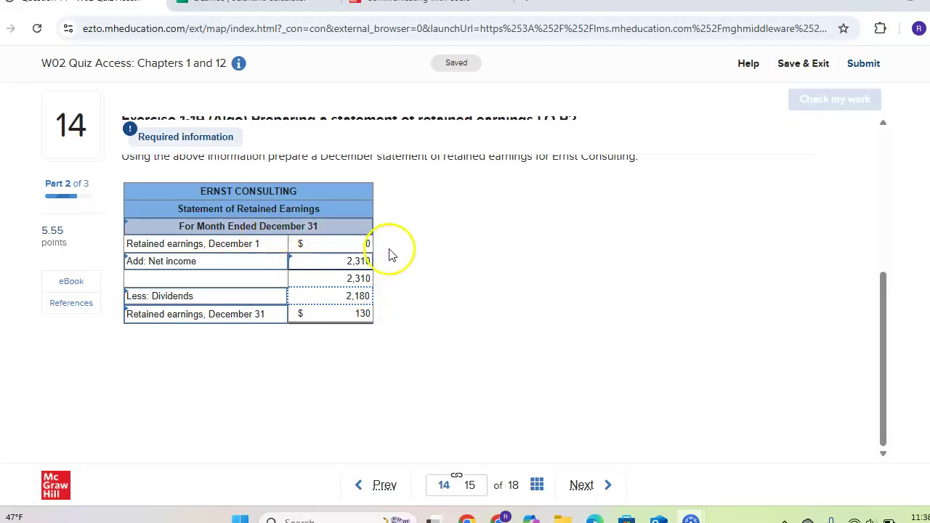
- Go to question 15 and set the date heading of Ernst Consulting's balance sheet to December 31
{"action": "left_click", "coordinate": [581, 485]}
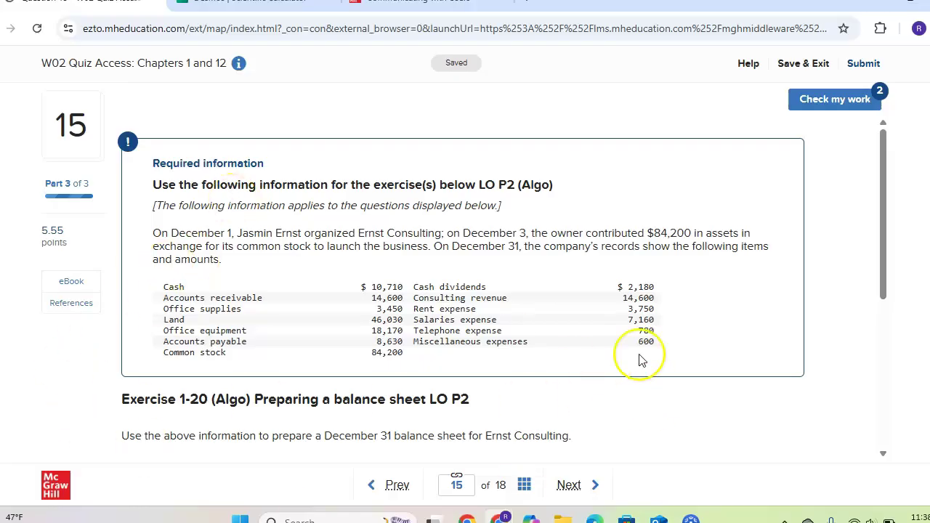
{"action": "scroll", "coordinate": [298, 240], "scroll_direction": "down", "scroll_amount": 2}
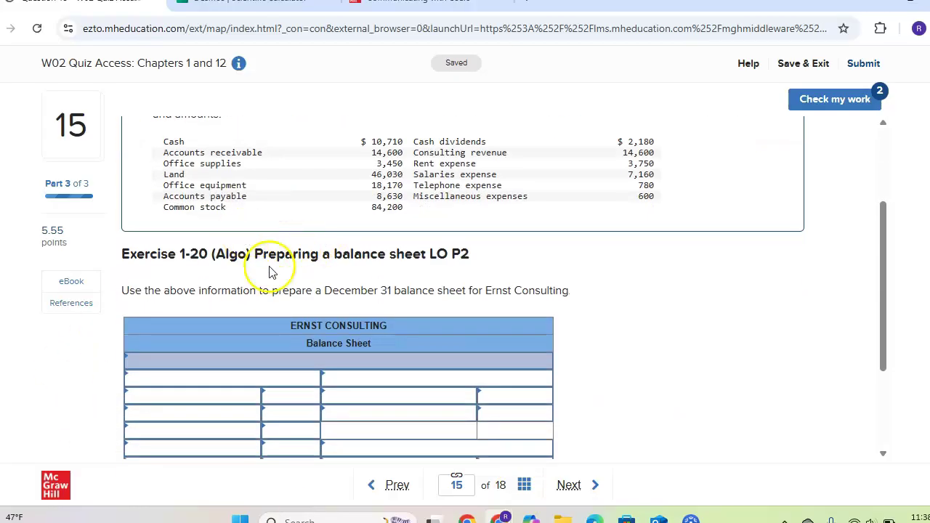
{"action": "scroll", "coordinate": [246, 248], "scroll_direction": "down", "scroll_amount": 1}
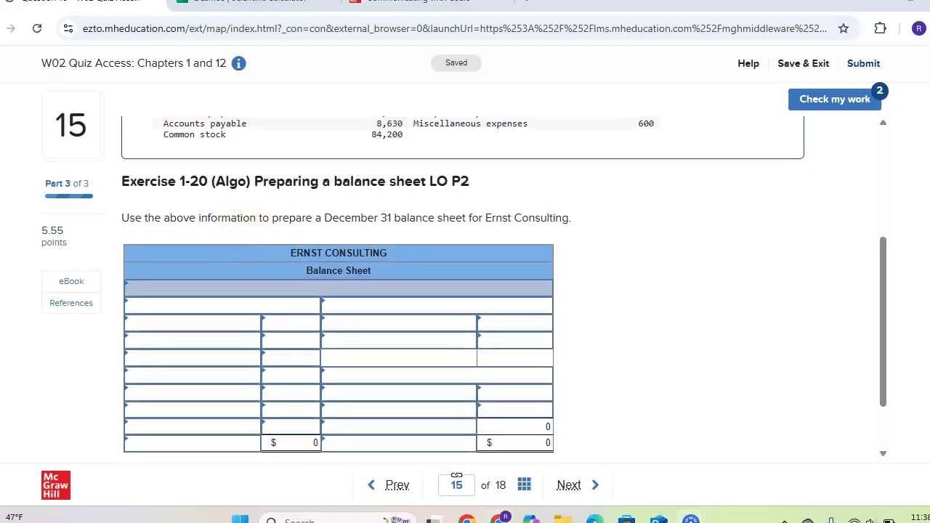
{"action": "left_click_drag", "start_coordinate": [387, 218], "coordinate": [482, 218]}
{"action": "left_click", "coordinate": [353, 288]}
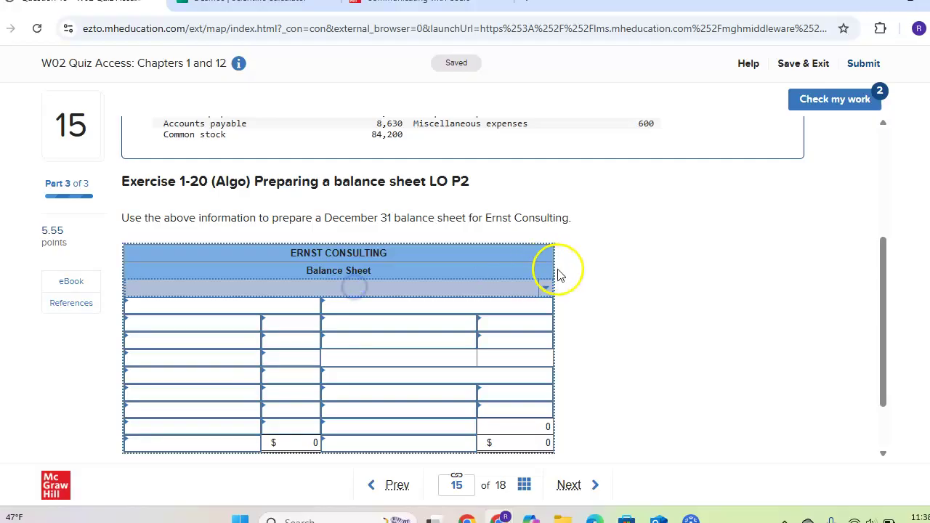
{"action": "left_click", "coordinate": [546, 287]}
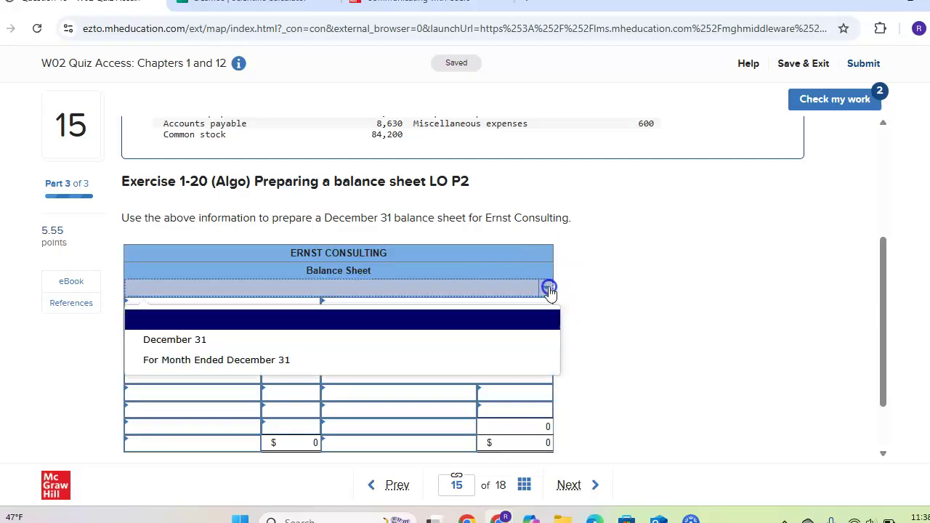
{"action": "left_click", "coordinate": [250, 339]}
- Choose Assets as the heading of the balance sheet's first column
{"action": "scroll", "coordinate": [654, 283], "scroll_direction": "up", "scroll_amount": 3}
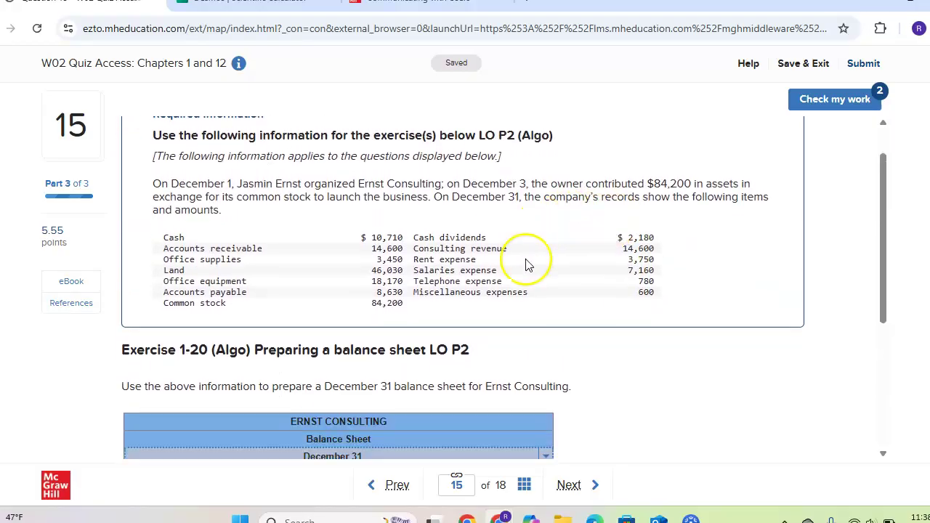
{"action": "scroll", "coordinate": [534, 251], "scroll_direction": "down", "scroll_amount": 3}
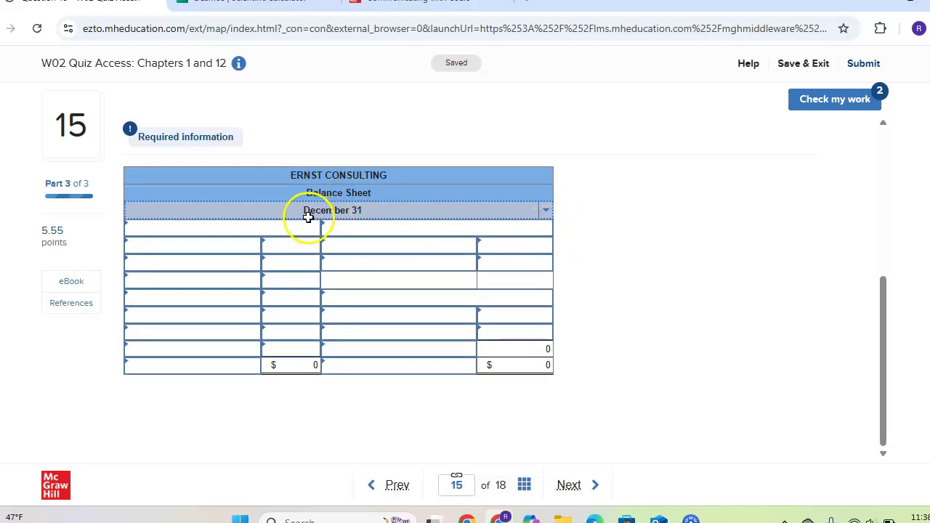
{"action": "left_click", "coordinate": [278, 229]}
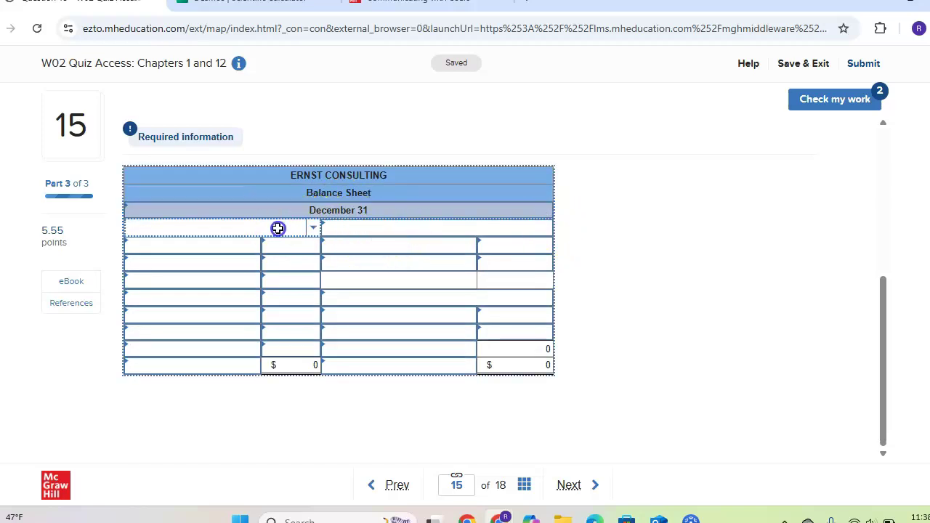
{"action": "left_click", "coordinate": [313, 228]}
{"action": "left_click", "coordinate": [183, 281]}
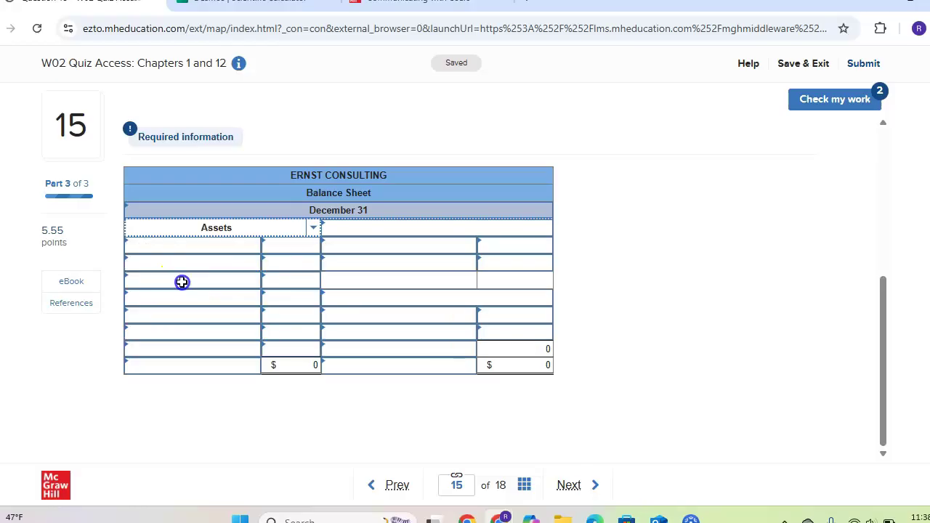
- Choose Liabilities as the heading beside Assets and Equity as the heading of the section below it
{"action": "left_click", "coordinate": [480, 223]}
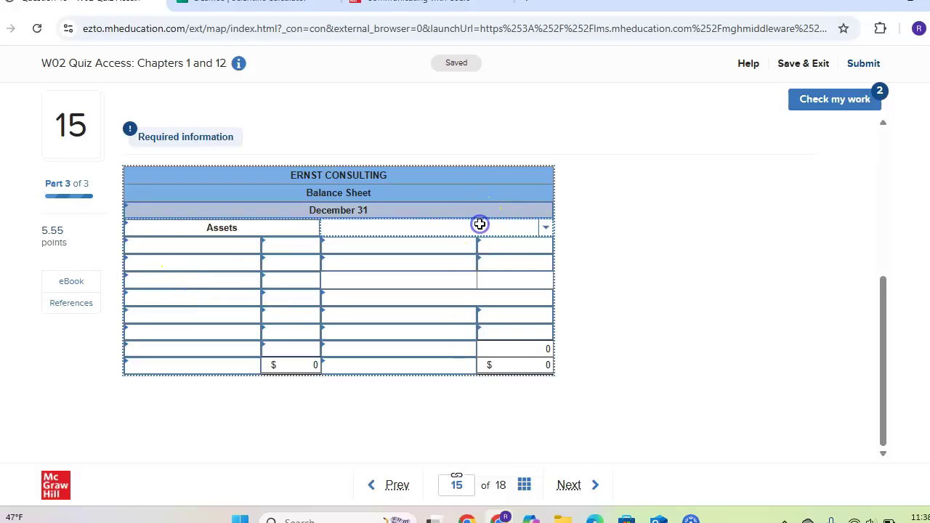
{"action": "left_click", "coordinate": [549, 231]}
{"action": "left_click", "coordinate": [357, 340]}
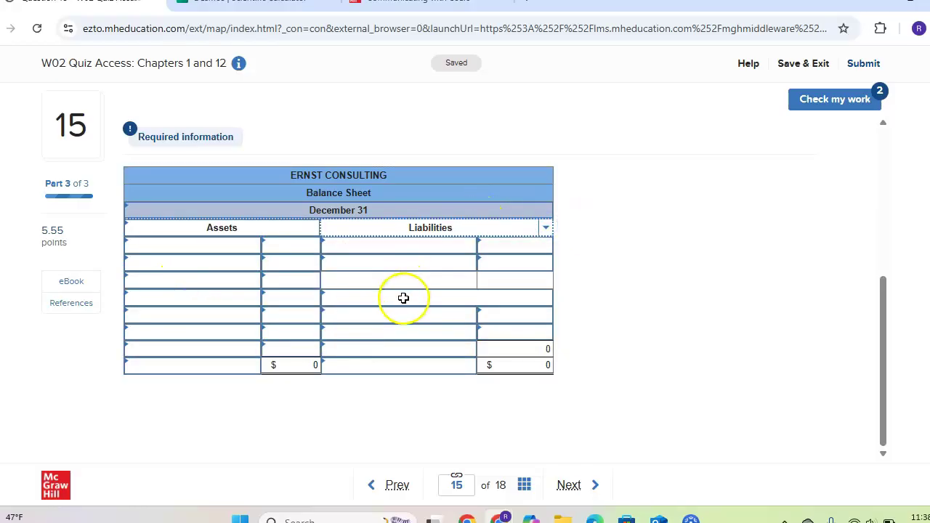
{"action": "left_click", "coordinate": [403, 298]}
{"action": "left_click", "coordinate": [545, 297]}
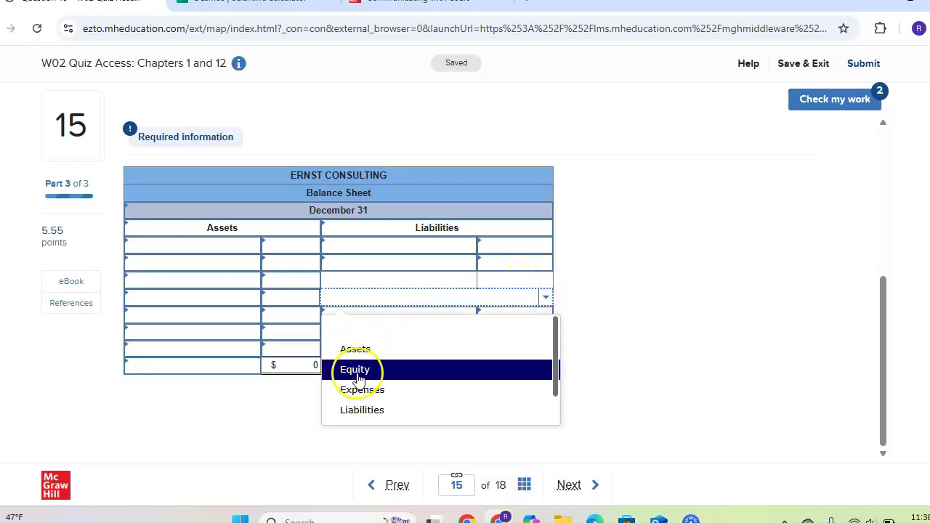
{"action": "left_click", "coordinate": [356, 371]}
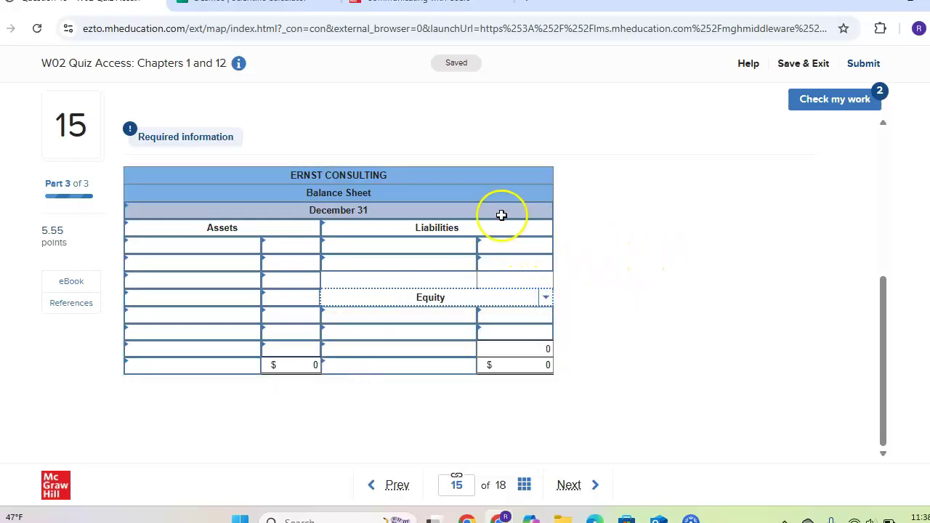
- Review the company's records for the asset accounts and trace each one to its amount
{"action": "scroll", "coordinate": [228, 232], "scroll_direction": "up", "scroll_amount": 5}
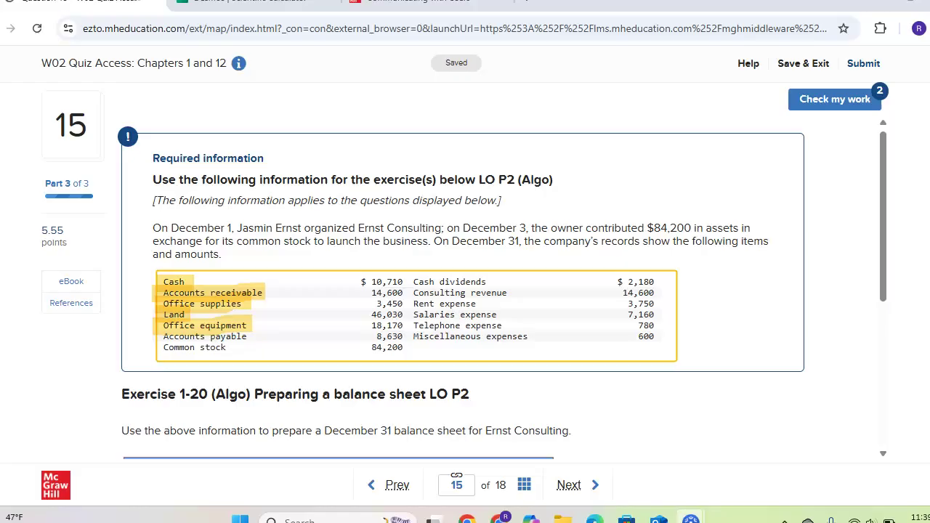
{"action": "left_click_drag", "start_coordinate": [221, 283], "coordinate": [372, 277]}
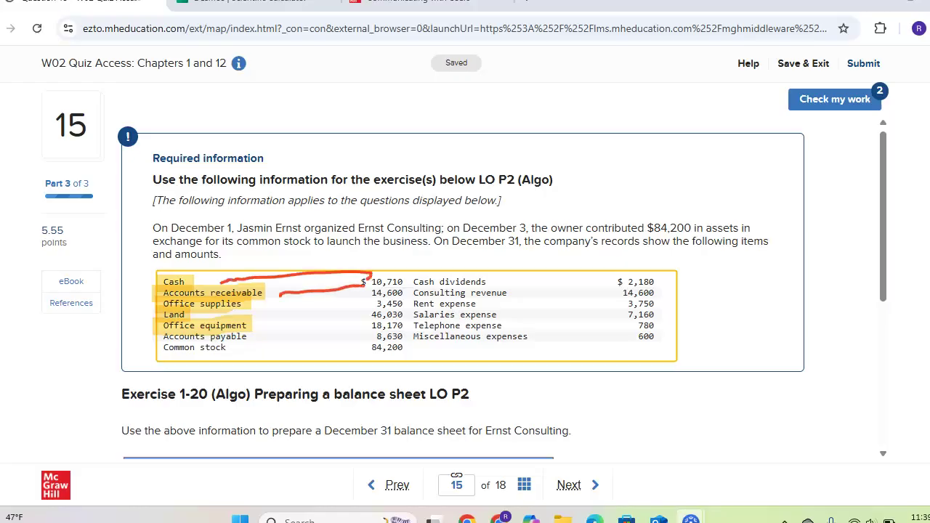
{"action": "left_click_drag", "start_coordinate": [284, 306], "coordinate": [365, 298]}
{"action": "left_click_drag", "start_coordinate": [216, 314], "coordinate": [346, 311]}
{"action": "left_click_drag", "start_coordinate": [260, 328], "coordinate": [358, 325]}
{"action": "key", "text": "Escape"}
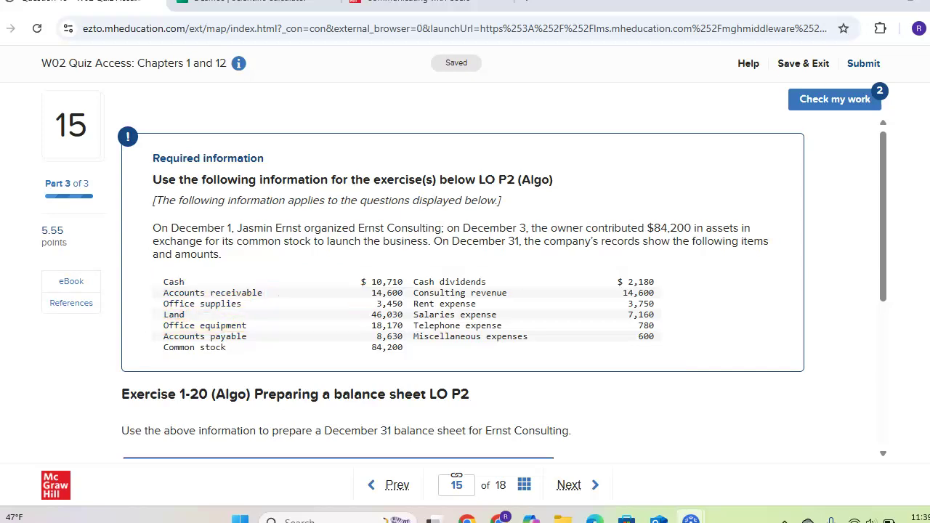
- Choose Cash and Accounts receivable as the first two line items under Assets
{"action": "scroll", "coordinate": [185, 240], "scroll_direction": "down", "scroll_amount": 4}
{"action": "left_click", "coordinate": [244, 245]}
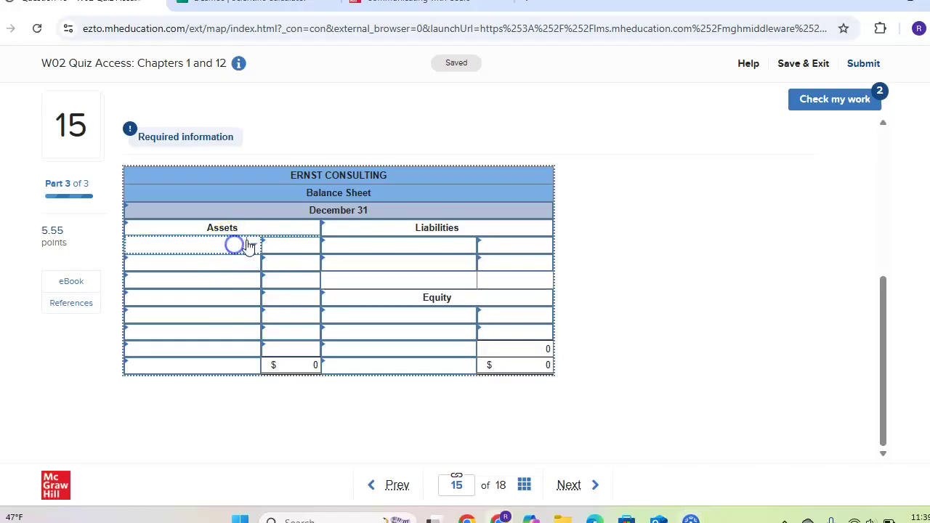
{"action": "left_click", "coordinate": [254, 244]}
{"action": "left_click", "coordinate": [166, 342]}
{"action": "left_click", "coordinate": [239, 263]}
{"action": "left_click", "coordinate": [253, 263]}
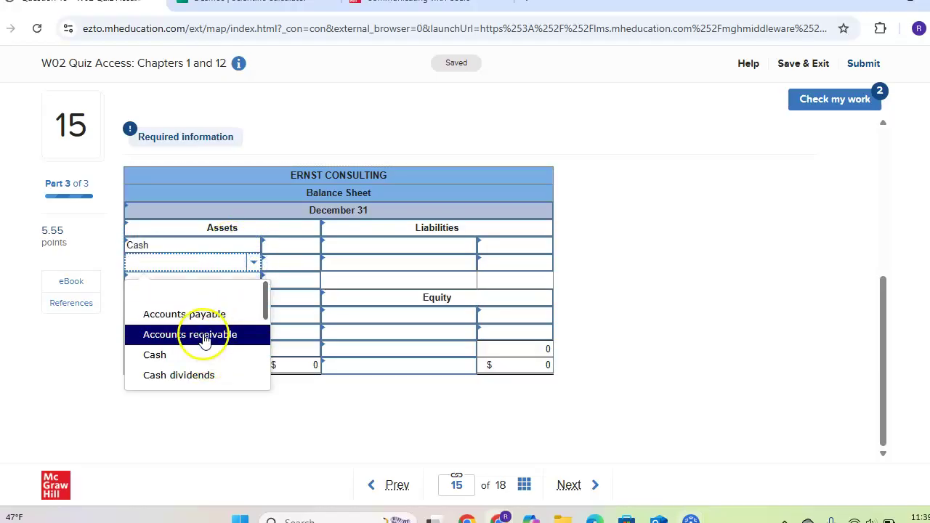
{"action": "left_click", "coordinate": [201, 334]}
- Check the records for the remaining assets and choose Office supplies and Office equipment as the third and fourth asset lines
{"action": "left_click", "coordinate": [226, 282]}
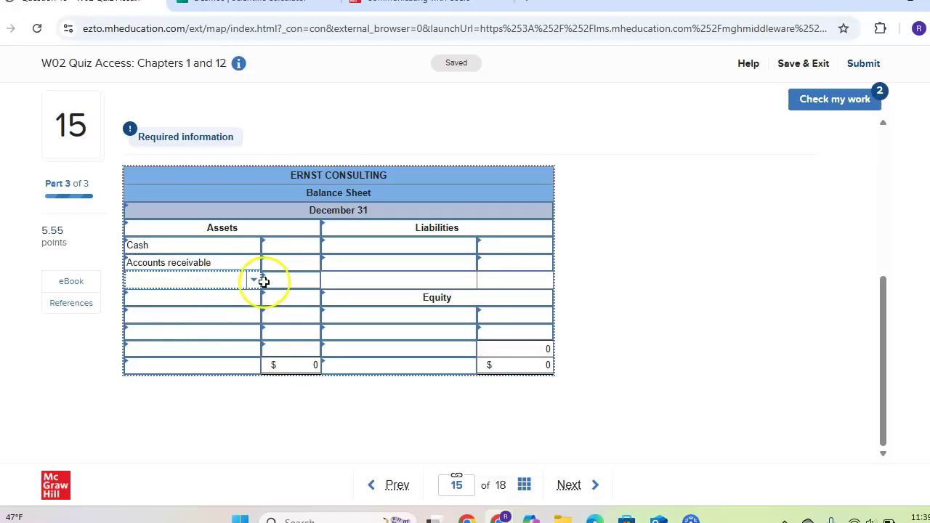
{"action": "scroll", "coordinate": [286, 213], "scroll_direction": "up", "scroll_amount": 3}
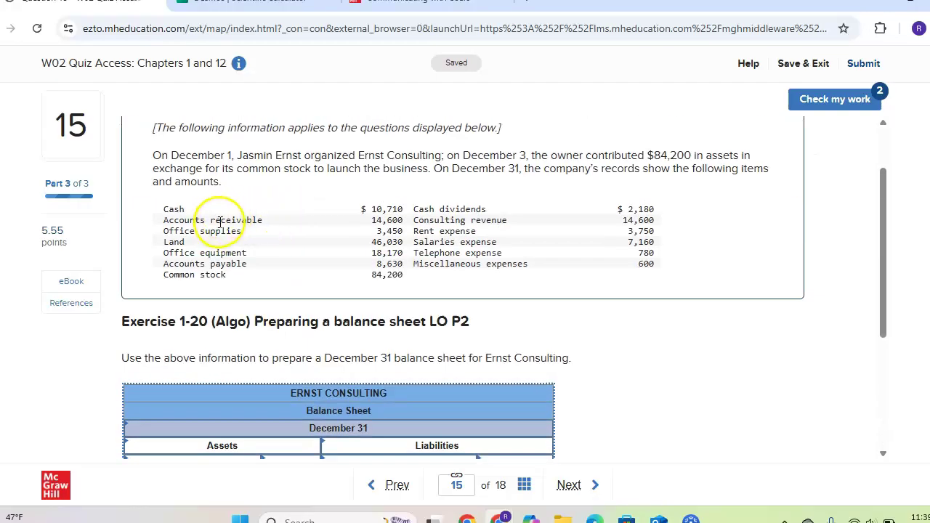
{"action": "scroll", "coordinate": [231, 218], "scroll_direction": "down", "scroll_amount": 2}
{"action": "left_click", "coordinate": [255, 356]}
{"action": "scroll", "coordinate": [182, 400], "scroll_direction": "down", "scroll_amount": 3}
{"action": "left_click", "coordinate": [180, 416]}
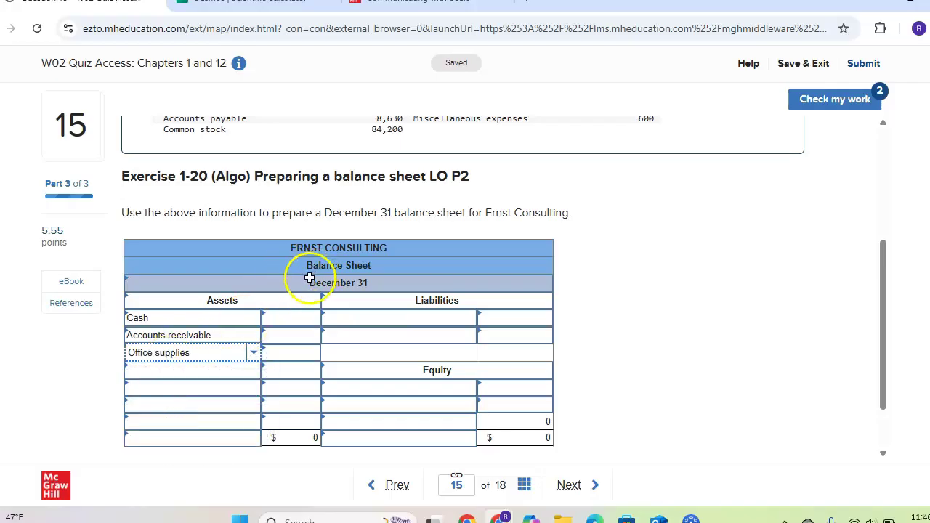
{"action": "left_click", "coordinate": [213, 377]}
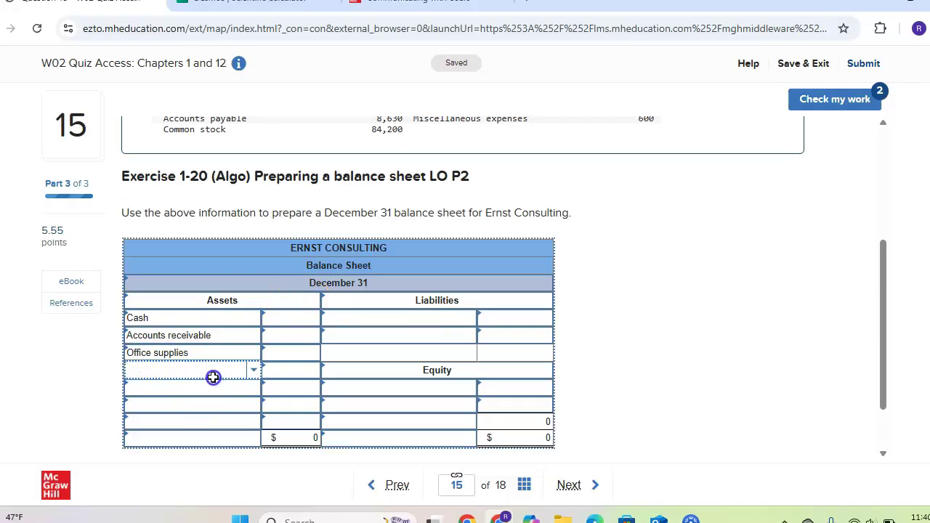
{"action": "left_click", "coordinate": [251, 370]}
{"action": "scroll", "coordinate": [200, 290], "scroll_direction": "down", "scroll_amount": 5}
{"action": "left_click", "coordinate": [182, 262]}
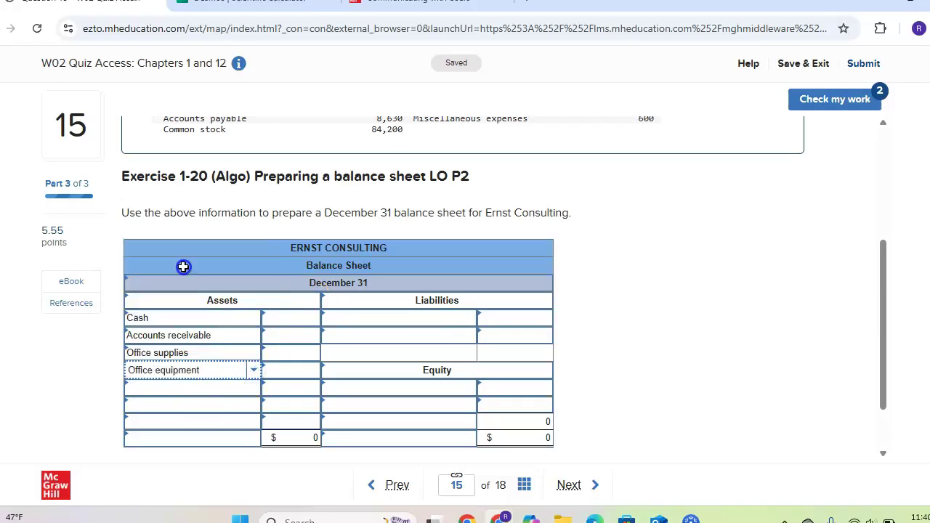
- Choose Land as the fifth line item under Assets, below Office equipment
{"action": "scroll", "coordinate": [291, 247], "scroll_direction": "up", "scroll_amount": 2}
{"action": "scroll", "coordinate": [236, 249], "scroll_direction": "down", "scroll_amount": 3}
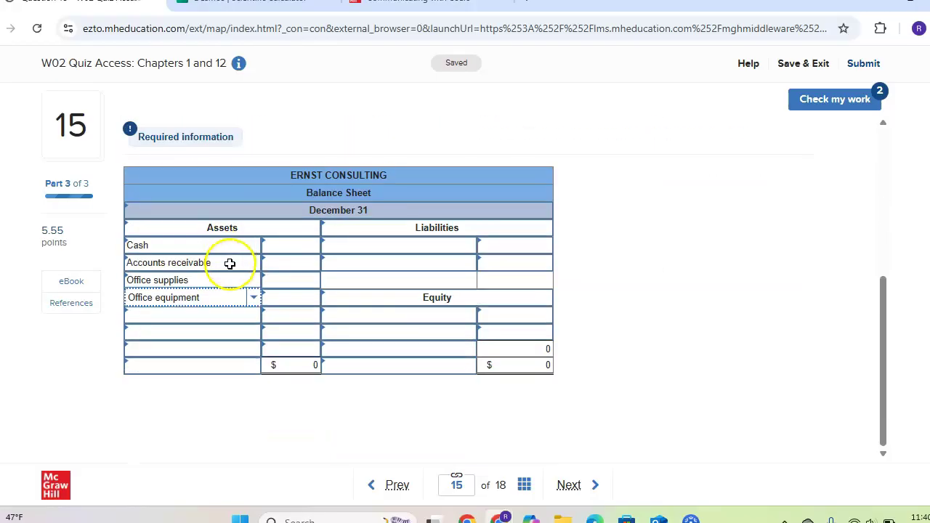
{"action": "left_click", "coordinate": [225, 315]}
{"action": "left_click", "coordinate": [256, 318]}
{"action": "scroll", "coordinate": [172, 291], "scroll_direction": "down", "scroll_amount": 3}
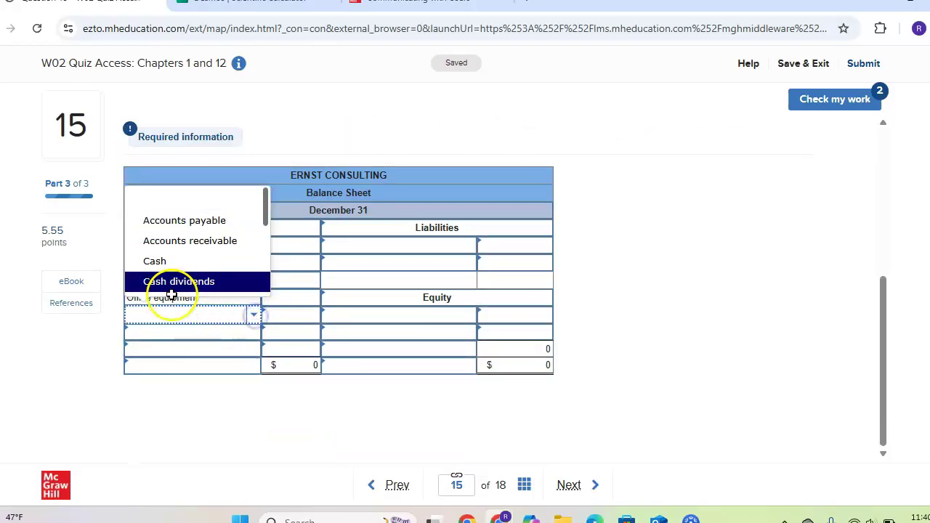
{"action": "left_click", "coordinate": [166, 258]}
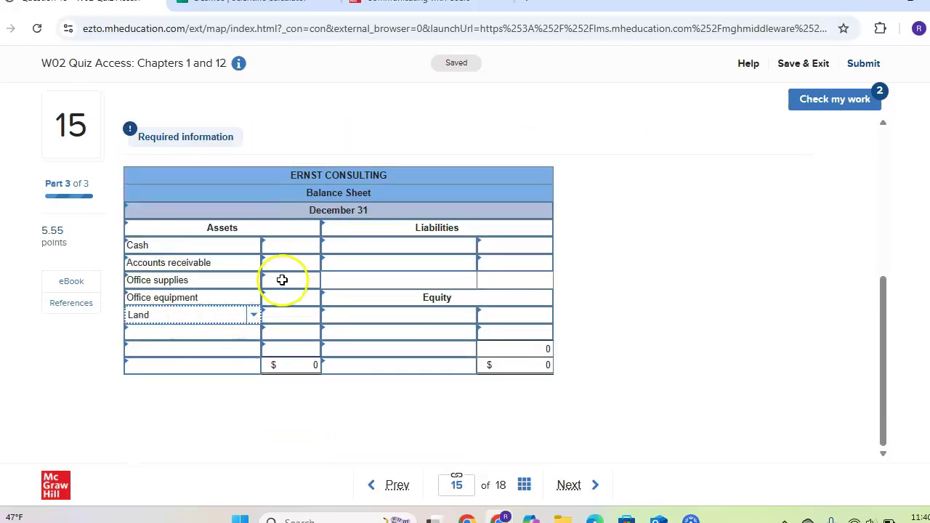
- Enter 10710 as the Cash amount and 14600 as the Accounts receivable amount on the balance sheet
{"action": "left_click", "coordinate": [283, 246]}
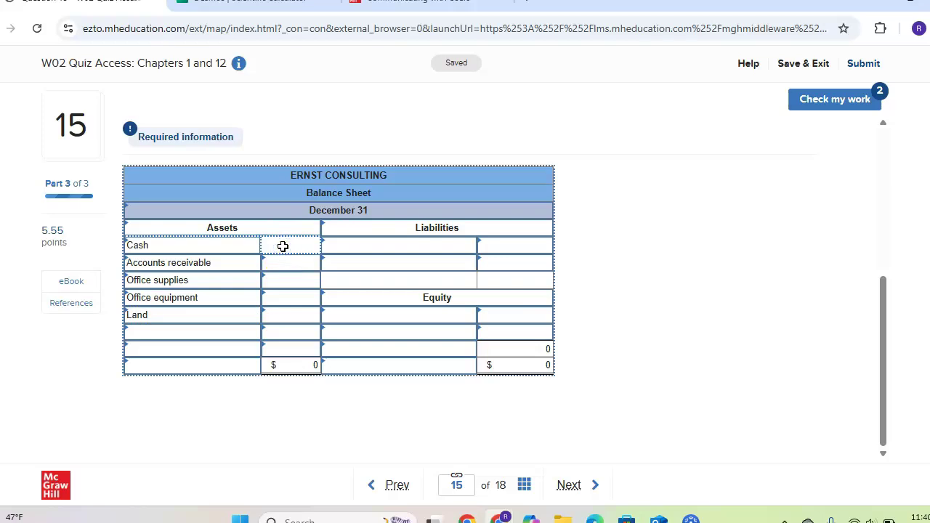
{"action": "type", "text": "10,"}
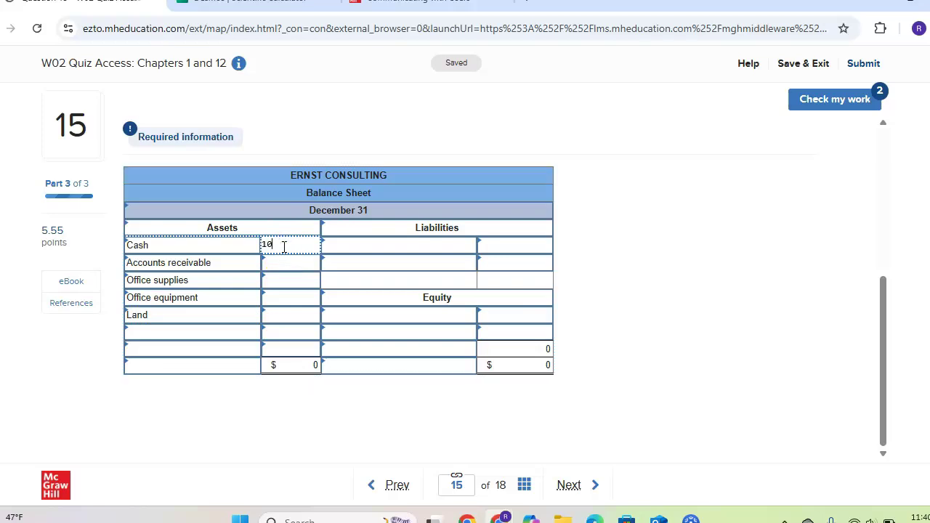
{"action": "type", "text": "710"}
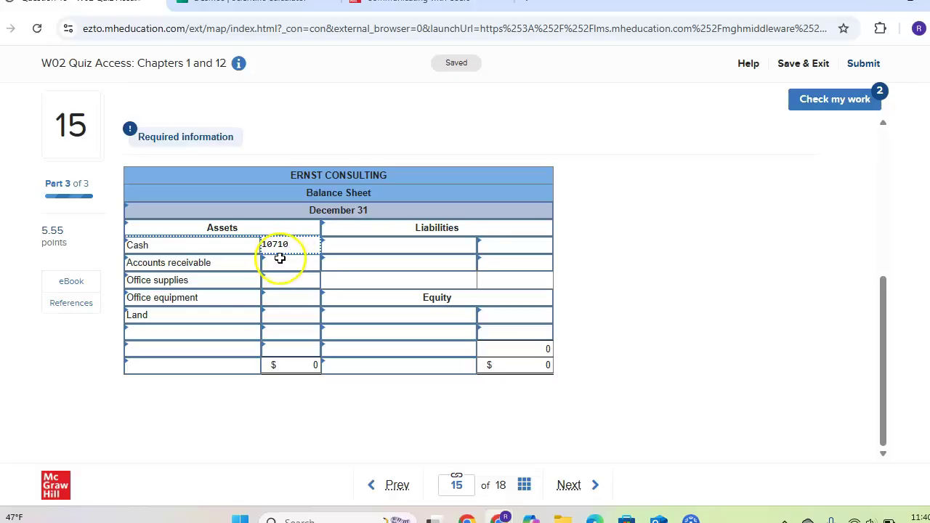
{"action": "left_click", "coordinate": [267, 261]}
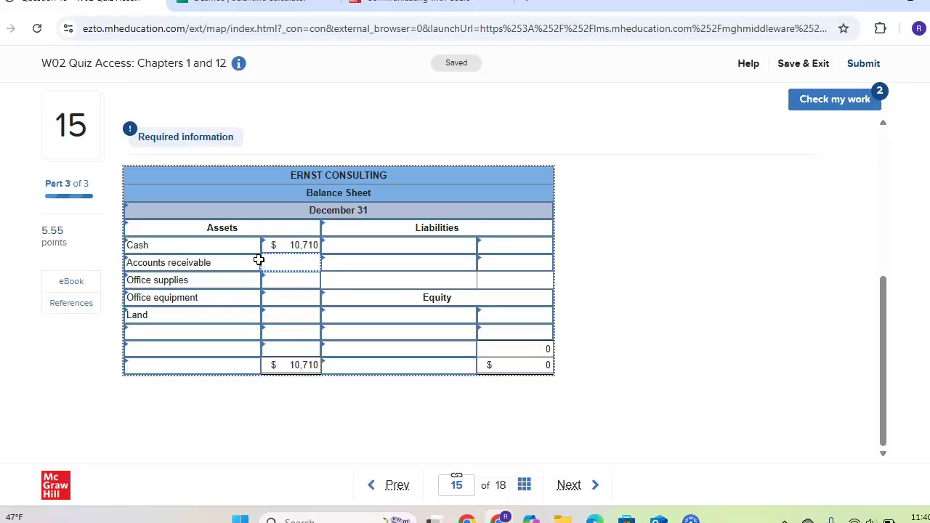
{"action": "type", "text": "14600"}
{"action": "left_click", "coordinate": [629, 249]}
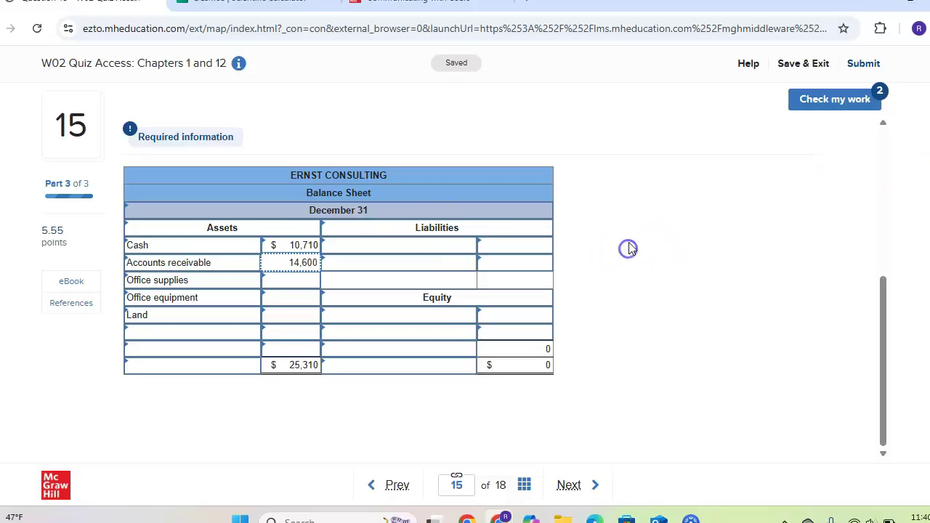
- Check the company's records and enter 3450 as the Office supplies amount
{"action": "scroll", "coordinate": [582, 240], "scroll_direction": "up", "scroll_amount": 3}
{"action": "scroll", "coordinate": [281, 254], "scroll_direction": "down", "scroll_amount": 2}
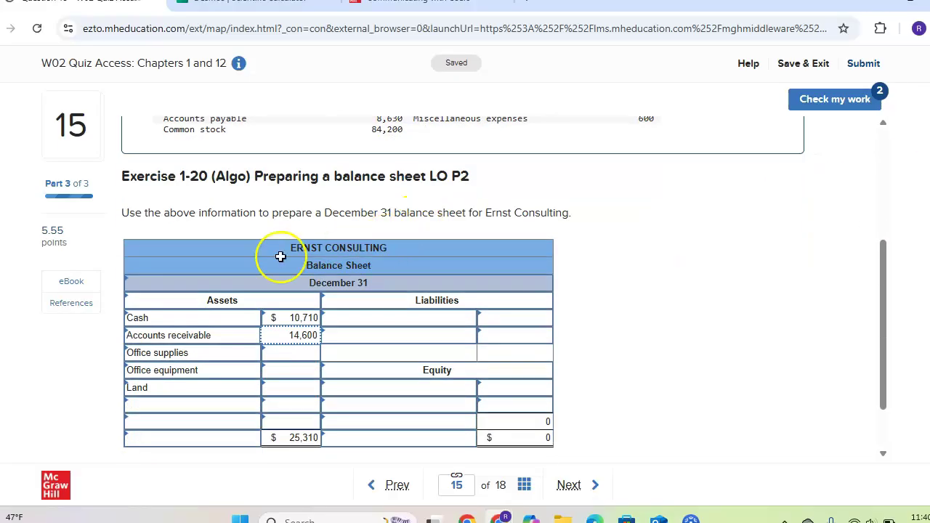
{"action": "scroll", "coordinate": [234, 276], "scroll_direction": "up", "scroll_amount": 1}
{"action": "scroll", "coordinate": [232, 270], "scroll_direction": "down", "scroll_amount": 2}
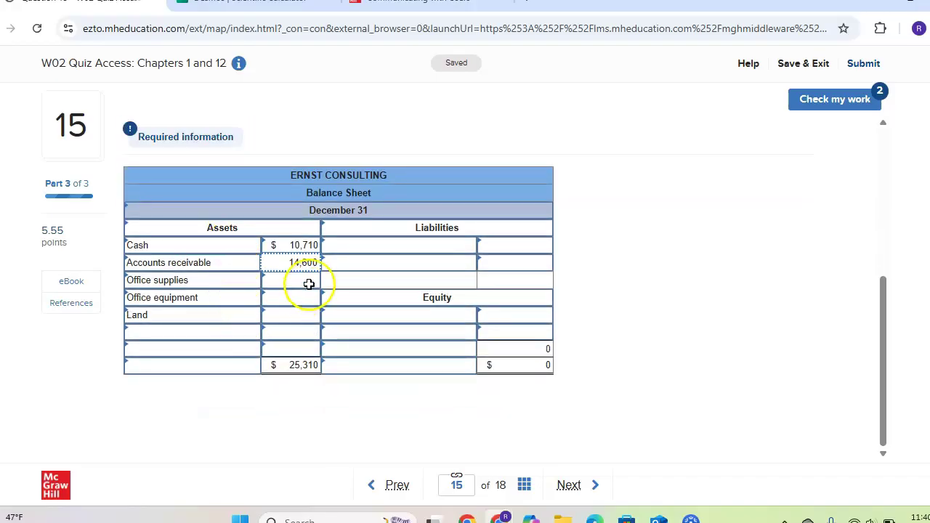
{"action": "left_click", "coordinate": [297, 274]}
{"action": "type", "text": "3,"}
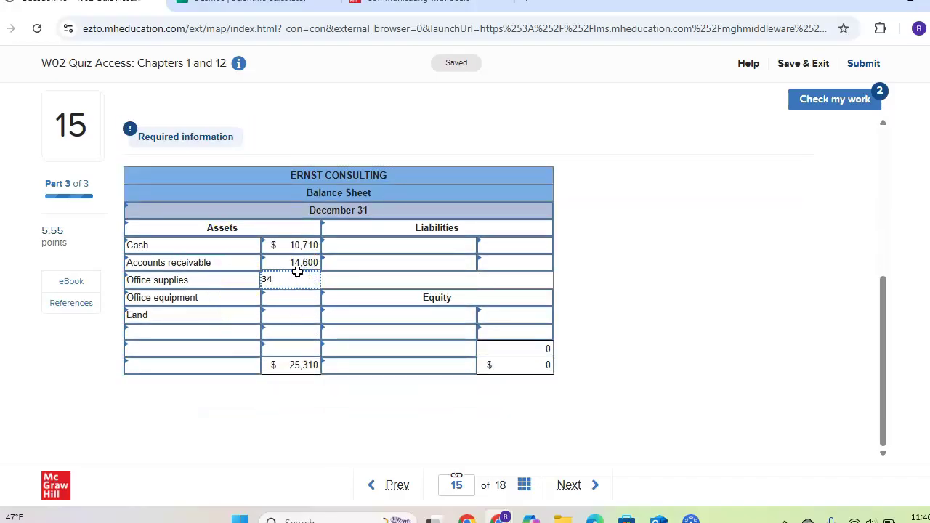
{"action": "type", "text": "450"}
{"action": "left_click", "coordinate": [598, 284]}
- Reorder the last two asset lines to match the records, choosing Land as the fourth line and Office equipment as the fifth
{"action": "left_click", "coordinate": [233, 300]}
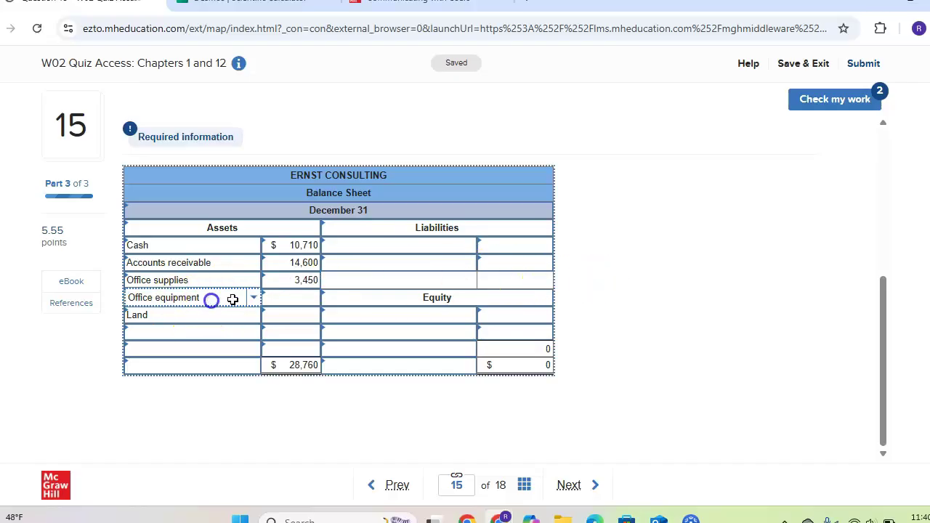
{"action": "left_click", "coordinate": [251, 299]}
{"action": "scroll", "coordinate": [187, 243], "scroll_direction": "down", "scroll_amount": 1}
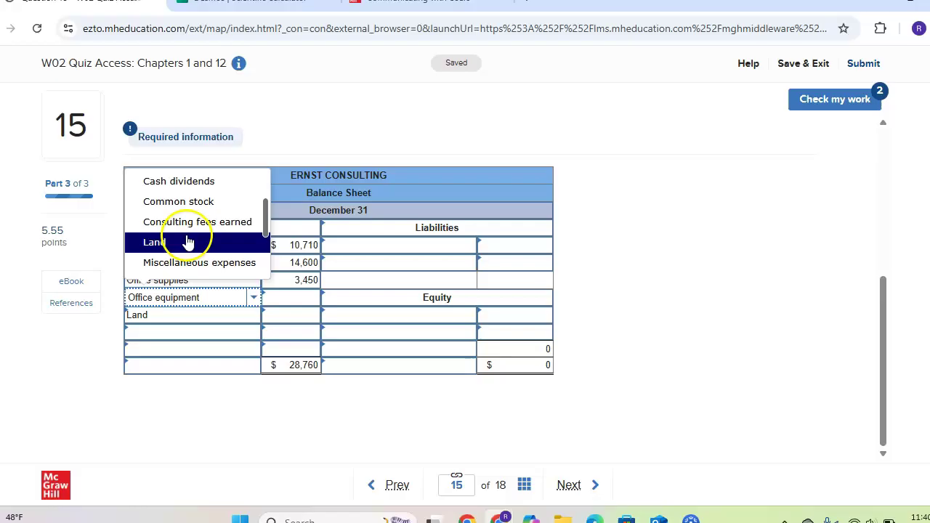
{"action": "left_click", "coordinate": [182, 244]}
{"action": "left_click", "coordinate": [206, 315]}
{"action": "left_click", "coordinate": [252, 317]}
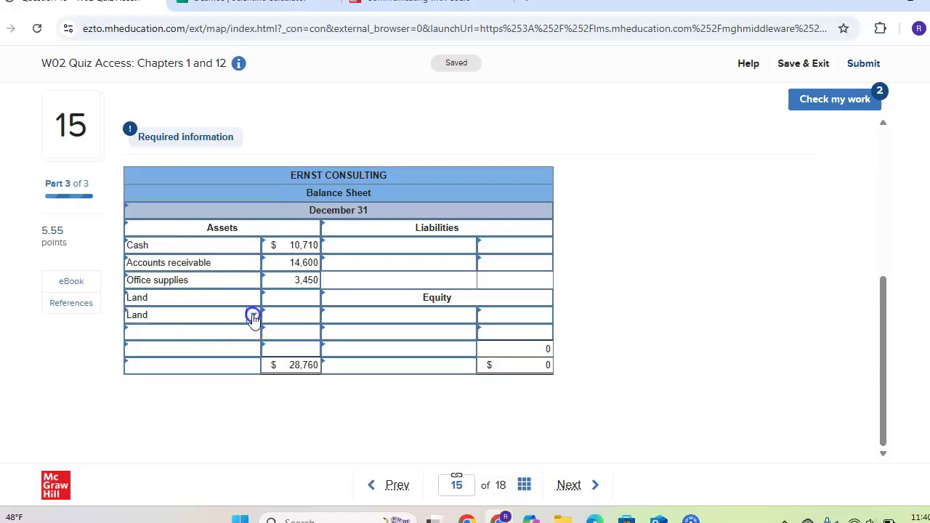
{"action": "scroll", "coordinate": [177, 236], "scroll_direction": "down", "scroll_amount": 1}
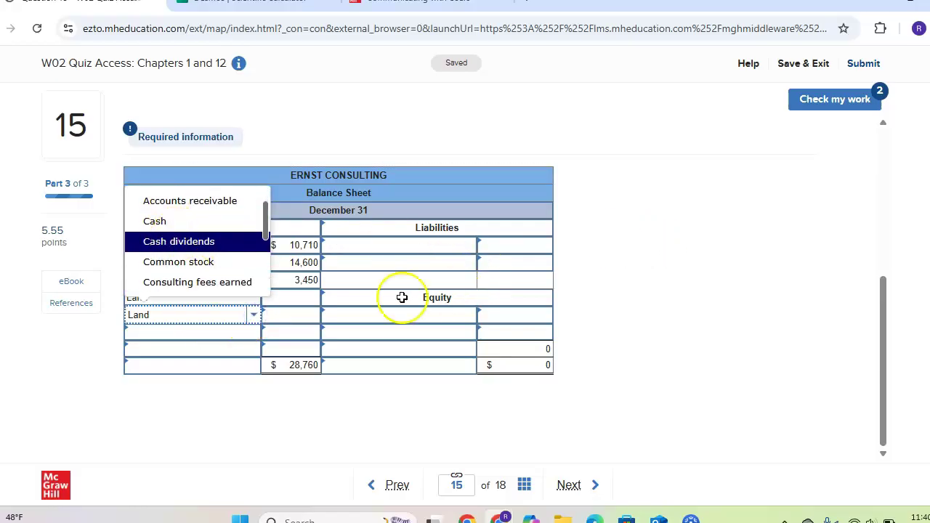
{"action": "scroll", "coordinate": [552, 189], "scroll_direction": "up", "scroll_amount": 3}
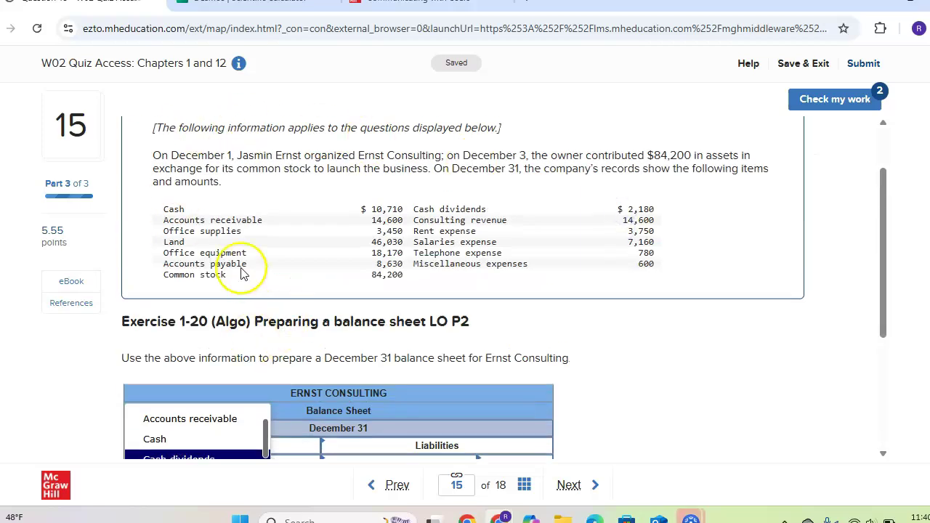
{"action": "scroll", "coordinate": [208, 284], "scroll_direction": "down", "scroll_amount": 3}
{"action": "scroll", "coordinate": [195, 252], "scroll_direction": "down", "scroll_amount": 2}
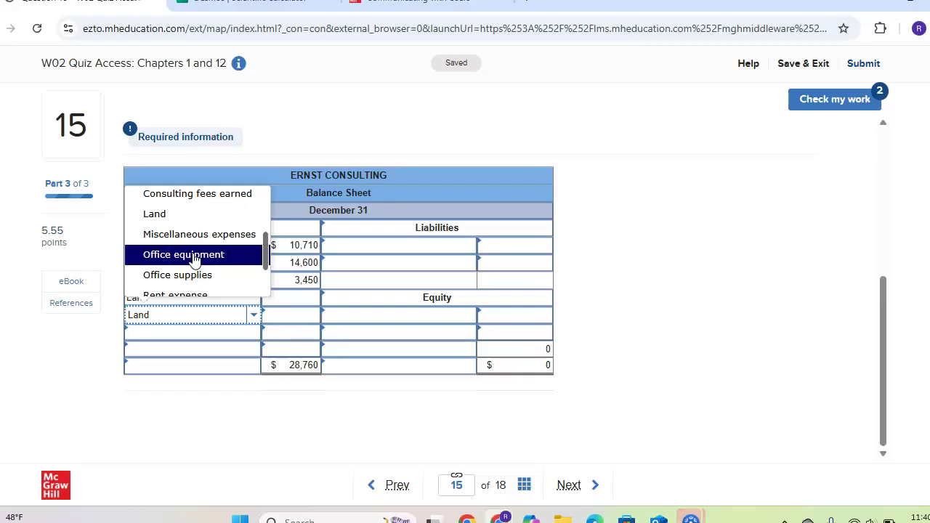
{"action": "left_click", "coordinate": [193, 254]}
- Look up the Land amount in the records and enter 46030 on the Land line
{"action": "scroll", "coordinate": [509, 240], "scroll_direction": "up", "scroll_amount": 2}
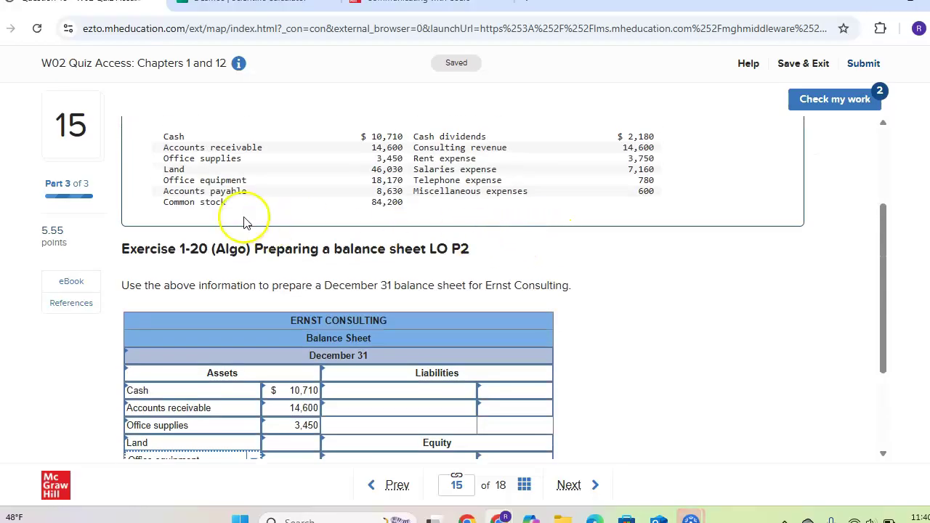
{"action": "scroll", "coordinate": [222, 206], "scroll_direction": "down", "scroll_amount": 1}
{"action": "scroll", "coordinate": [223, 207], "scroll_direction": "up", "scroll_amount": 1}
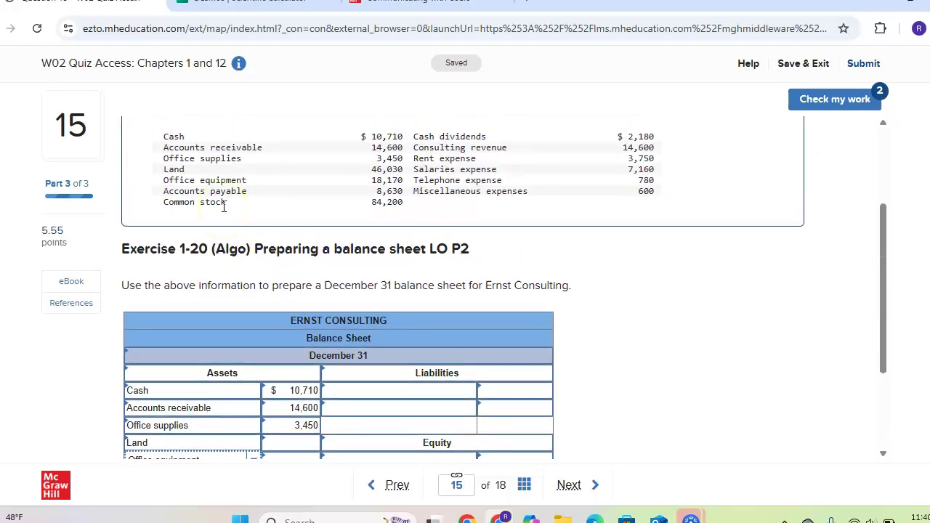
{"action": "scroll", "coordinate": [224, 207], "scroll_direction": "down", "scroll_amount": 3}
{"action": "scroll", "coordinate": [266, 247], "scroll_direction": "up", "scroll_amount": 3}
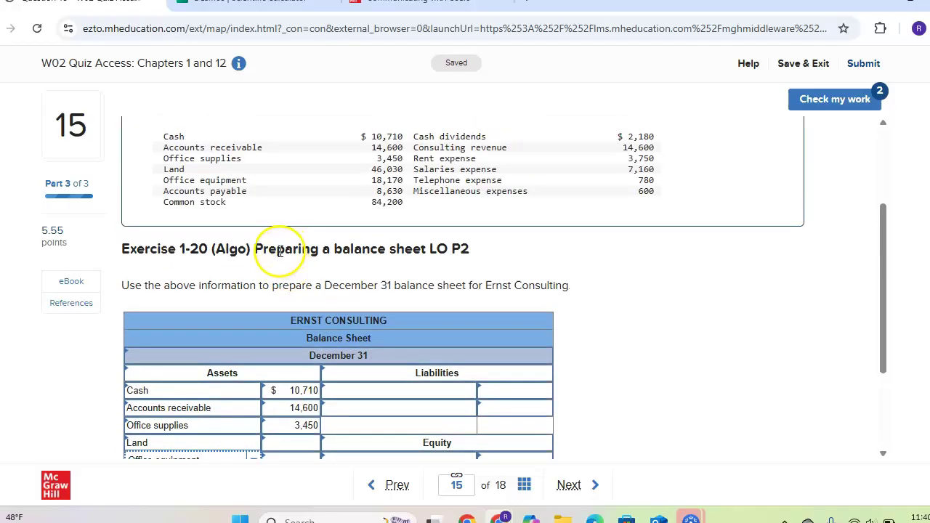
{"action": "scroll", "coordinate": [279, 250], "scroll_direction": "down", "scroll_amount": 2}
{"action": "left_click", "coordinate": [283, 298]}
{"action": "type", "text": "46"}
{"action": "type", "text": "30"}
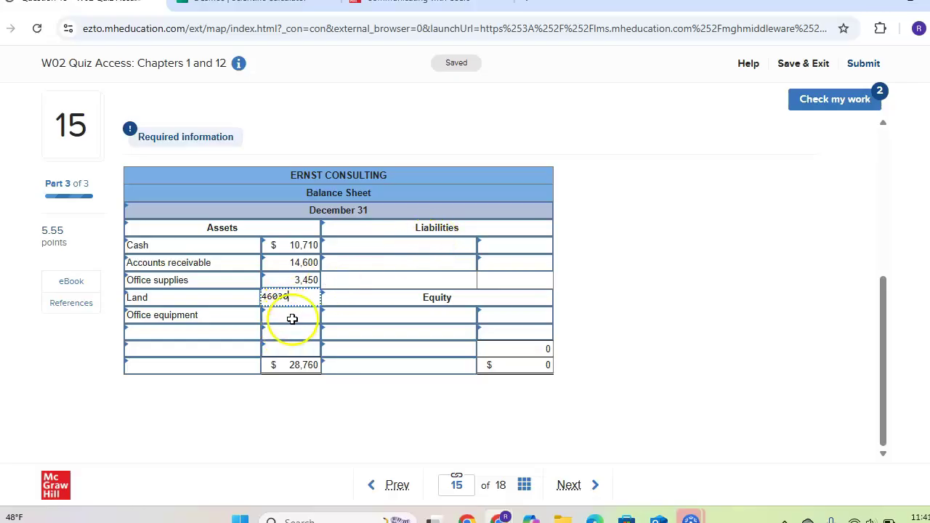
- Enter 18170 as the Office equipment amount on the fifth asset line
{"action": "left_click", "coordinate": [293, 318]}
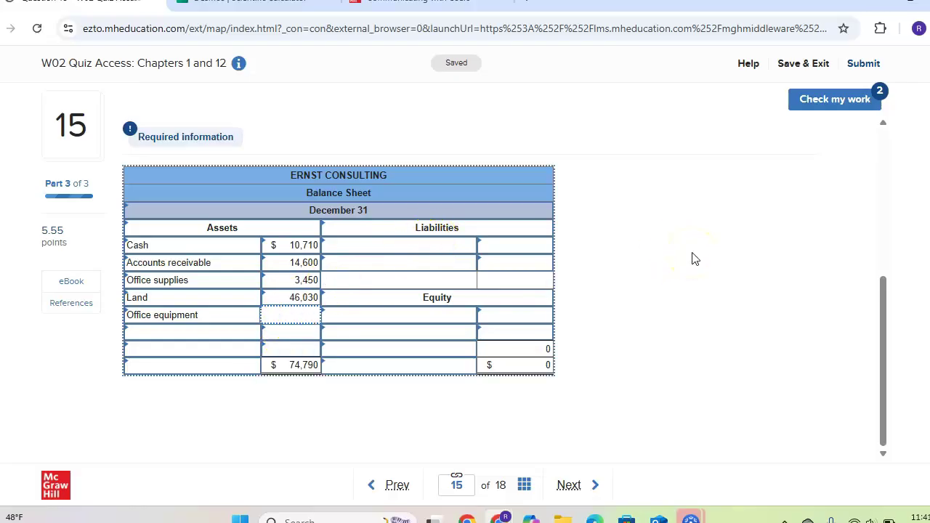
{"action": "type", "text": "17"}
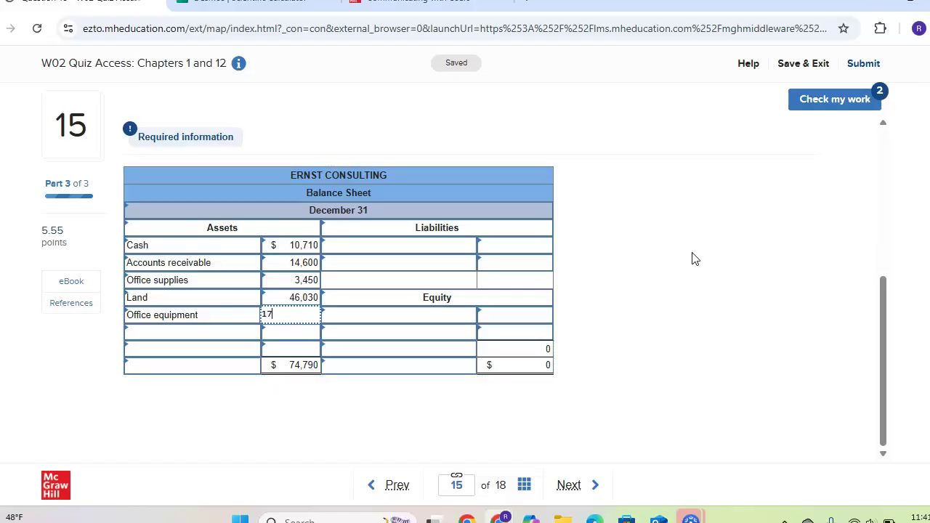
{"action": "type", "text": "8170"}
{"action": "left_click", "coordinate": [544, 245]}
- Compare the company's records with the asset lines and amounts entered on the balance sheet
{"action": "scroll", "coordinate": [545, 245], "scroll_direction": "up", "scroll_amount": 3}
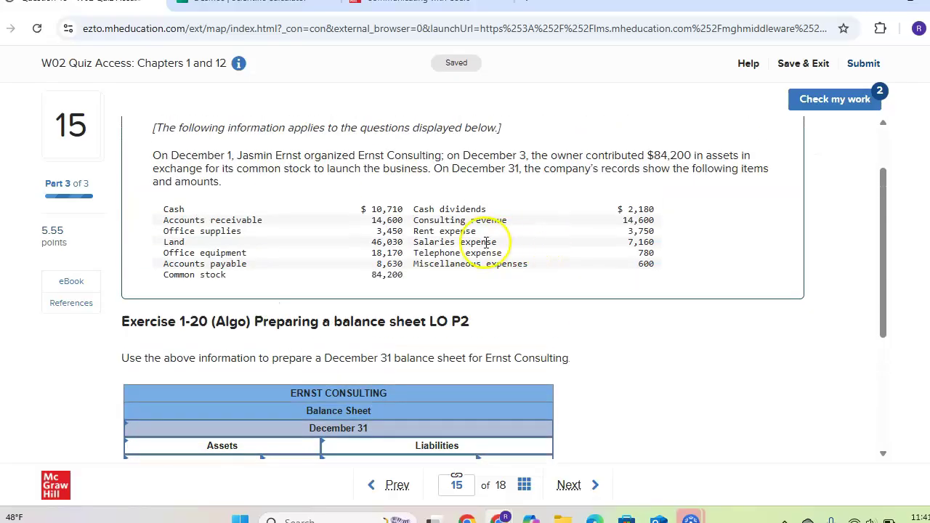
{"action": "scroll", "coordinate": [513, 247], "scroll_direction": "down", "scroll_amount": 3}
{"action": "scroll", "coordinate": [576, 254], "scroll_direction": "up", "scroll_amount": 2}
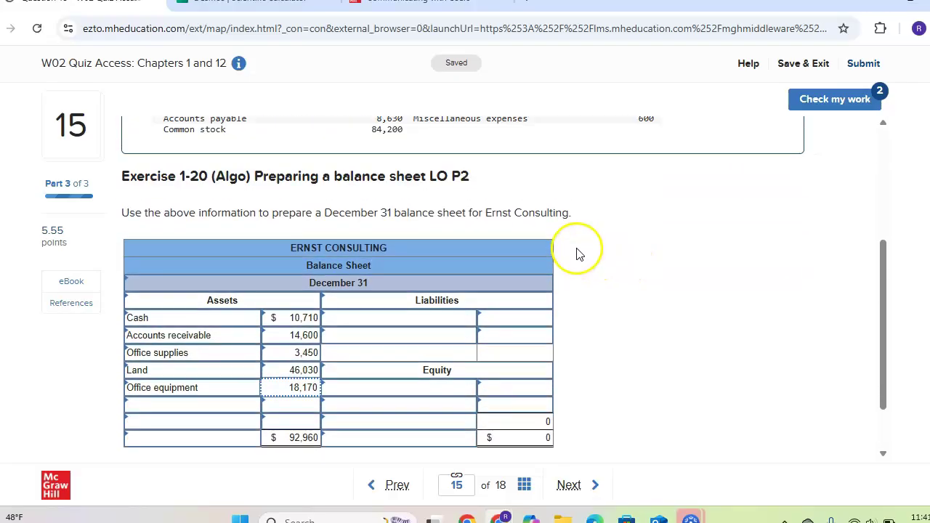
{"action": "scroll", "coordinate": [261, 279], "scroll_direction": "down", "scroll_amount": 1}
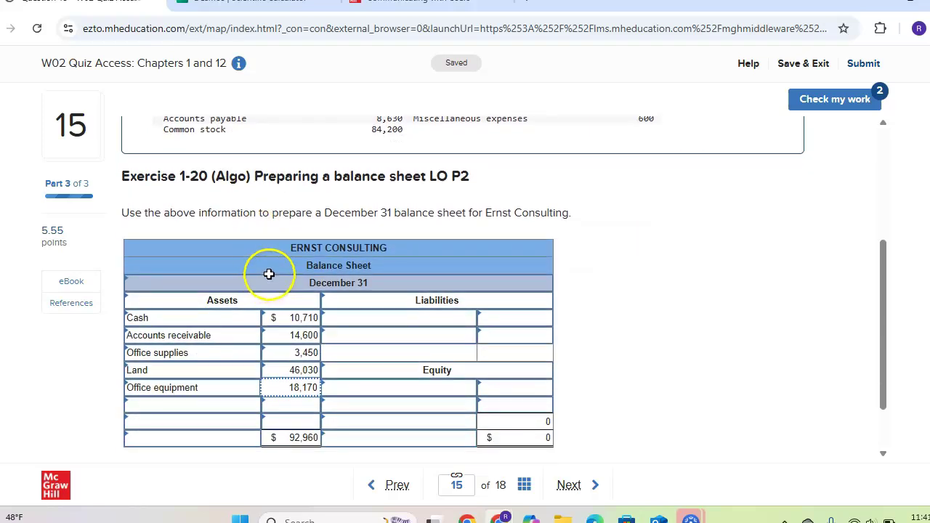
{"action": "scroll", "coordinate": [312, 266], "scroll_direction": "up", "scroll_amount": 1}
{"action": "scroll", "coordinate": [328, 258], "scroll_direction": "down", "scroll_amount": 1}
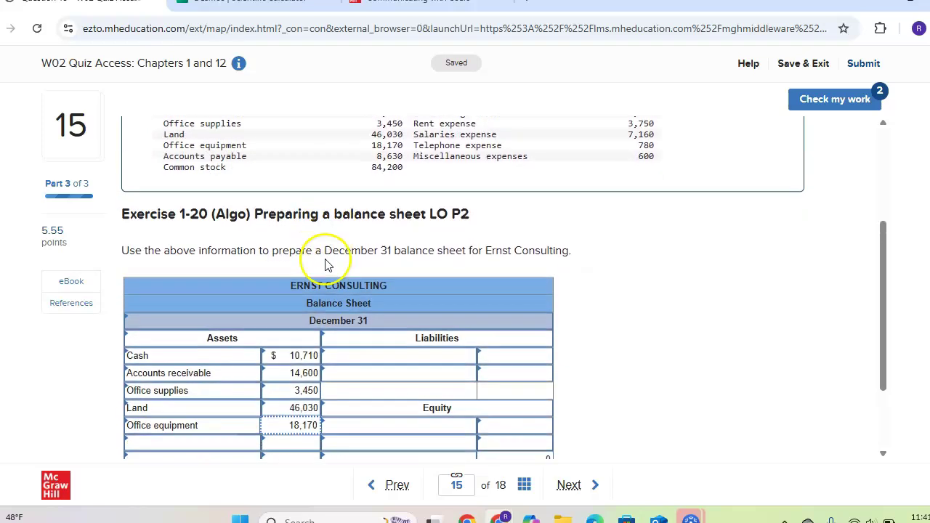
{"action": "scroll", "coordinate": [321, 279], "scroll_direction": "up", "scroll_amount": 1}
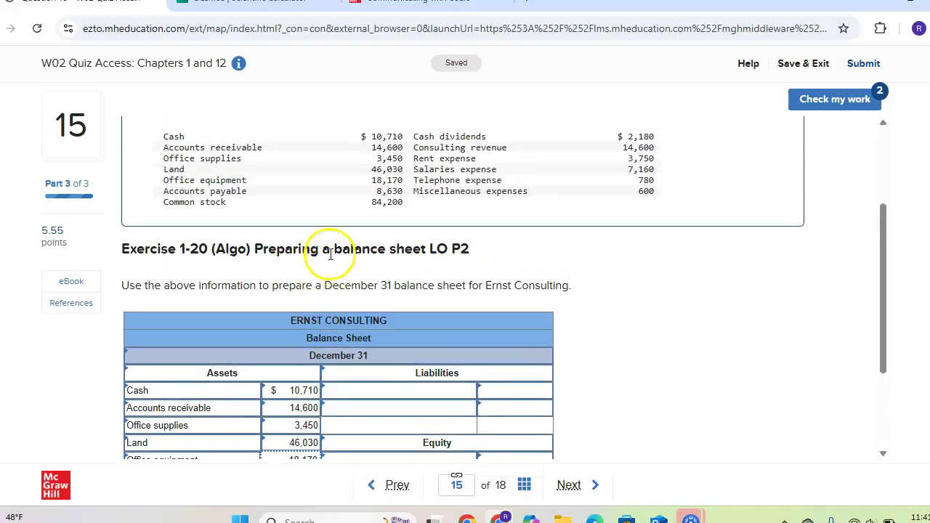
{"action": "scroll", "coordinate": [335, 232], "scroll_direction": "down", "scroll_amount": 1}
{"action": "scroll", "coordinate": [335, 240], "scroll_direction": "up", "scroll_amount": 1}
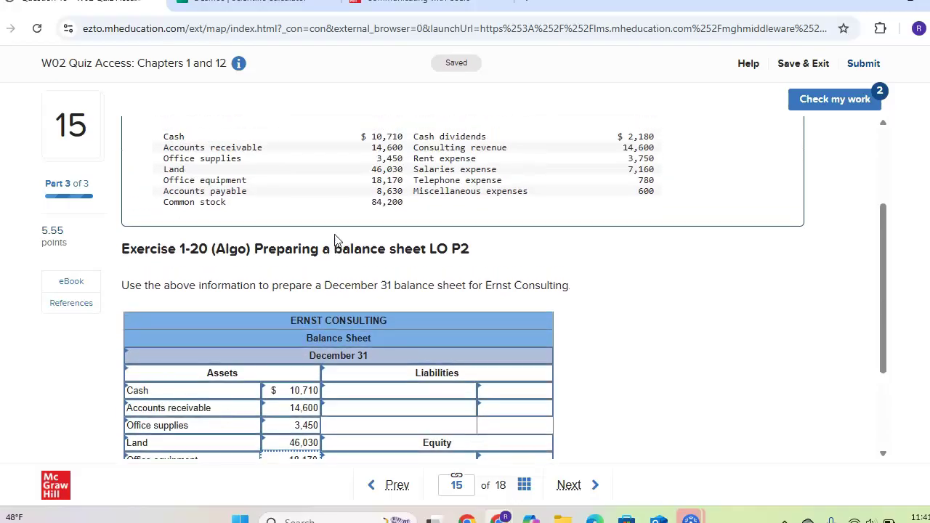
- Choose Total assets as the label of the final line in the Assets column
{"action": "scroll", "coordinate": [302, 247], "scroll_direction": "down", "scroll_amount": 2}
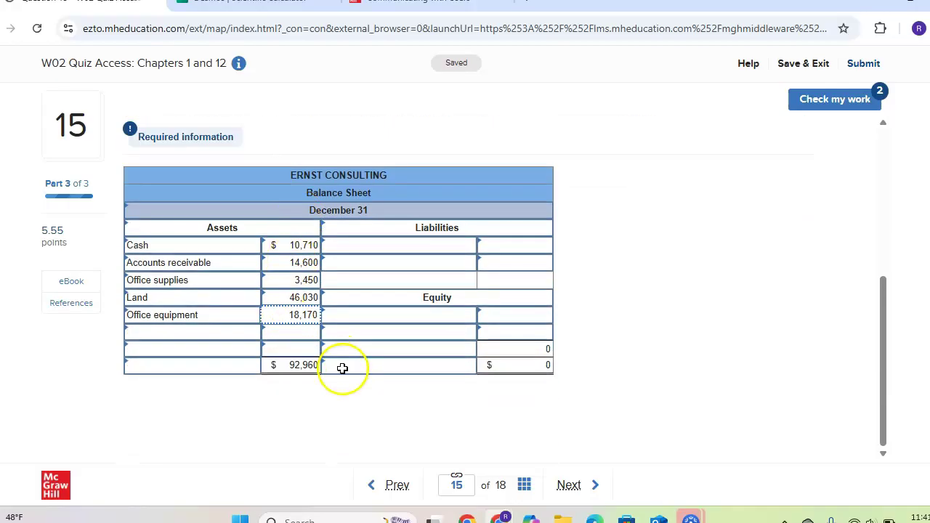
{"action": "left_click", "coordinate": [202, 369]}
{"action": "left_click", "coordinate": [245, 369]}
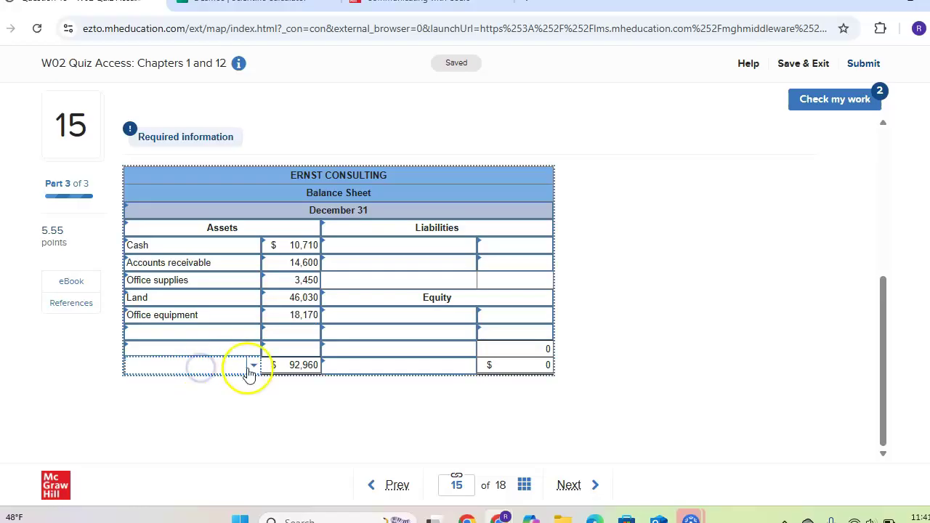
{"action": "left_click", "coordinate": [198, 309]}
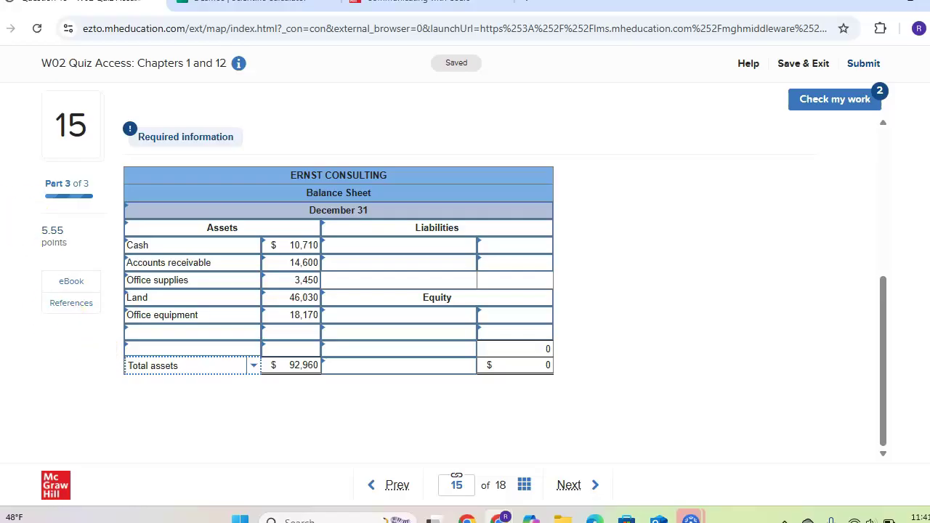
{"action": "mouse_move", "coordinate": [125, 371]}
{"action": "left_mouse_down"}
{"action": "mouse_move", "coordinate": [303, 382]}
{"action": "mouse_move", "coordinate": [324, 373]}
{"action": "left_mouse_up"}
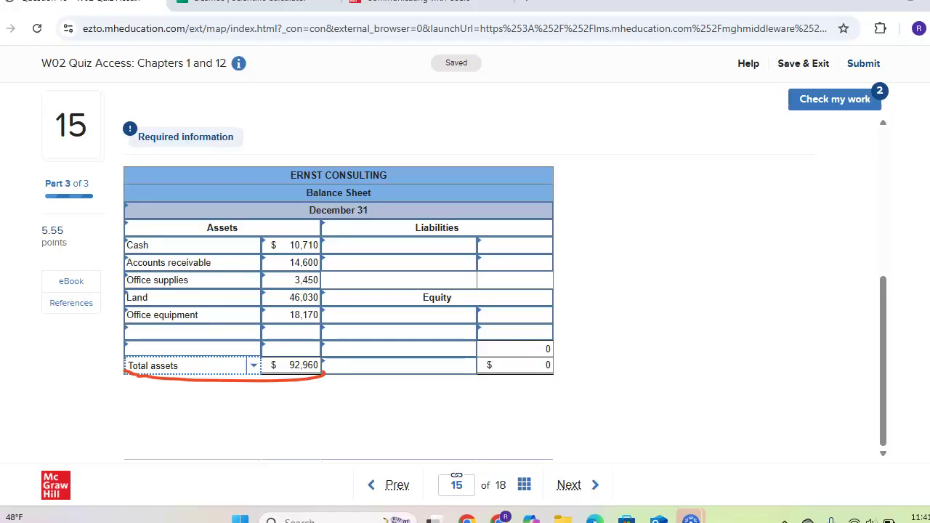
{"action": "mouse_move", "coordinate": [312, 354]}
{"action": "left_mouse_down"}
{"action": "mouse_move", "coordinate": [292, 356]}
{"action": "mouse_move", "coordinate": [303, 376]}
{"action": "mouse_move", "coordinate": [321, 363]}
{"action": "left_mouse_up"}
{"action": "mouse_move", "coordinate": [553, 358]}
{"action": "left_mouse_down"}
{"action": "mouse_move", "coordinate": [536, 357]}
{"action": "mouse_move", "coordinate": [531, 376]}
{"action": "mouse_move", "coordinate": [559, 367]}
{"action": "mouse_move", "coordinate": [552, 361]}
{"action": "left_mouse_up"}
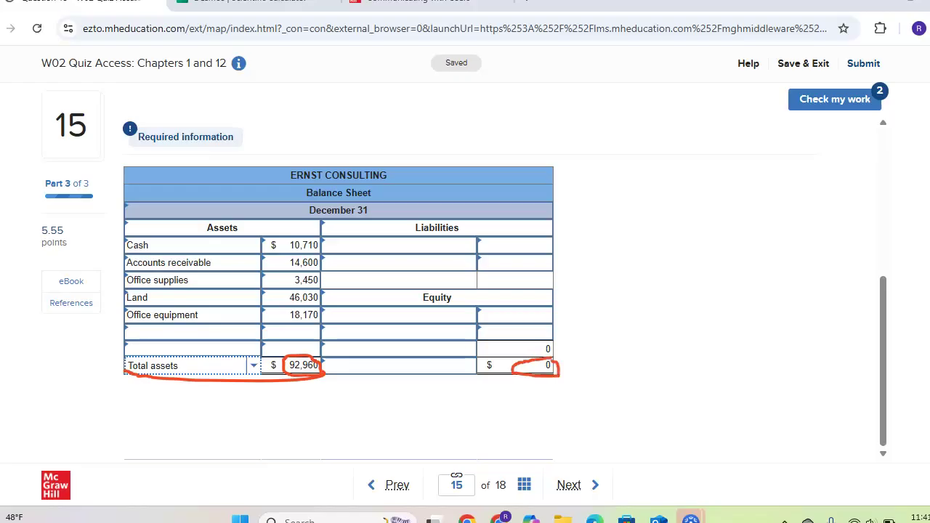
{"action": "key", "text": "Escape"}
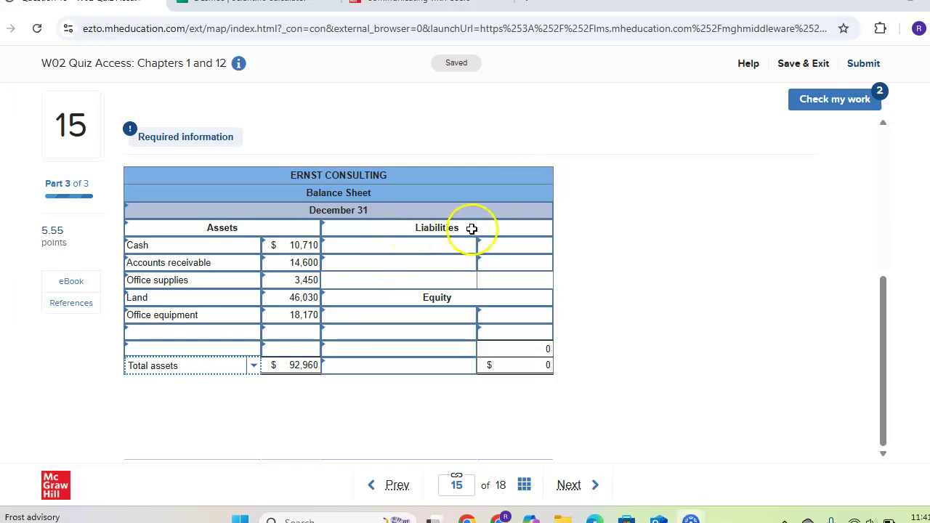
- Find the liability in the company's records and choose Accounts payable as the first line under Liabilities
{"action": "scroll", "coordinate": [496, 225], "scroll_direction": "up", "scroll_amount": 5}
{"action": "scroll", "coordinate": [387, 226], "scroll_direction": "up", "scroll_amount": 1}
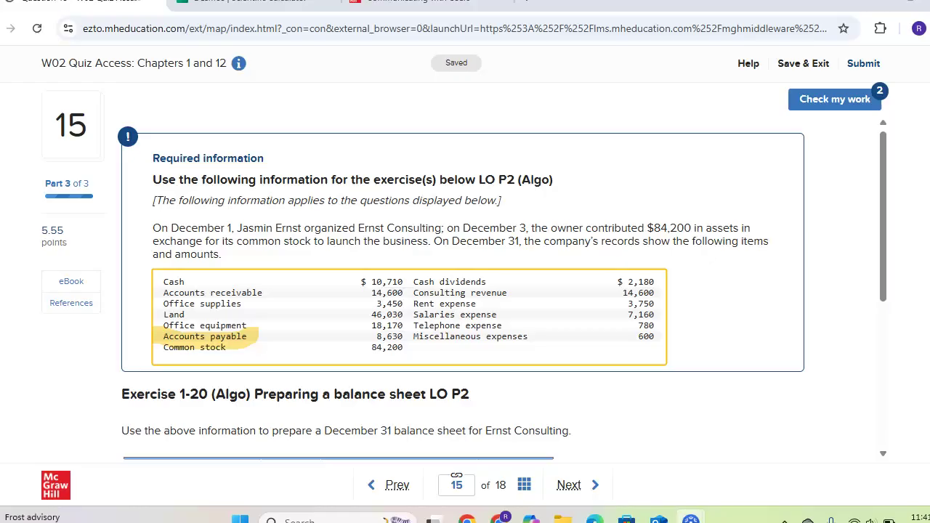
{"action": "left_click_drag", "start_coordinate": [369, 337], "coordinate": [412, 338]}
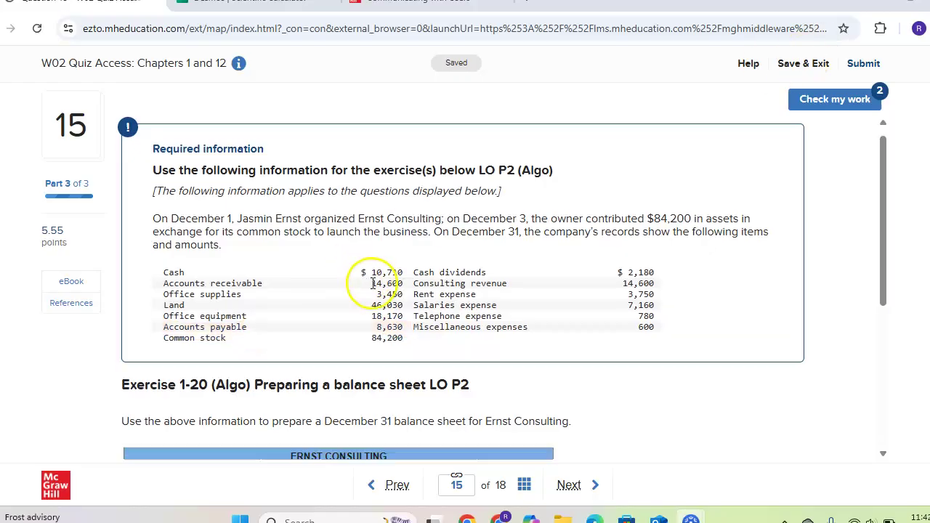
{"action": "scroll", "coordinate": [373, 272], "scroll_direction": "down", "scroll_amount": 5}
{"action": "left_click", "coordinate": [431, 242]}
{"action": "left_click", "coordinate": [469, 245]}
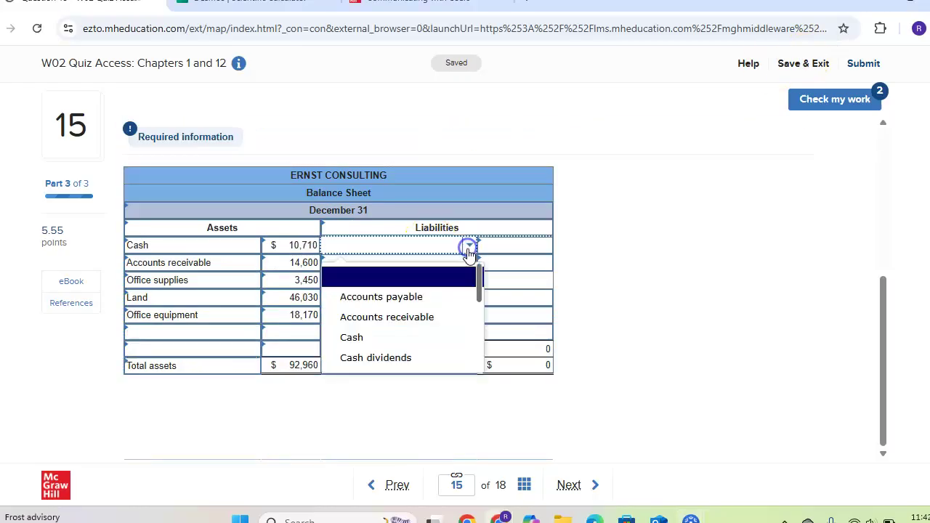
{"action": "left_click", "coordinate": [390, 297]}
- Look up the Accounts payable amount in the records and enter 8630 on that liability line
{"action": "scroll", "coordinate": [489, 248], "scroll_direction": "up", "scroll_amount": 1}
{"action": "scroll", "coordinate": [489, 248], "scroll_direction": "up", "scroll_amount": 3}
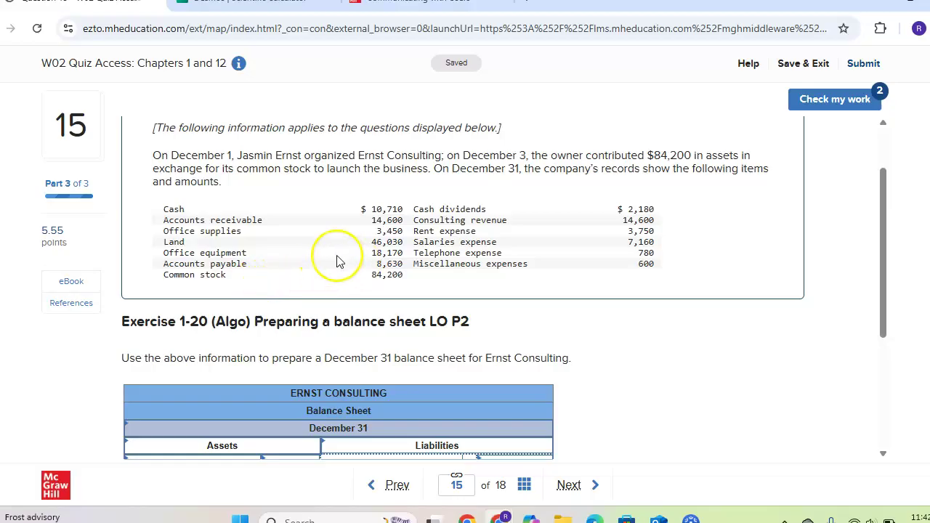
{"action": "scroll", "coordinate": [489, 283], "scroll_direction": "down", "scroll_amount": 2}
{"action": "left_click", "coordinate": [510, 317]}
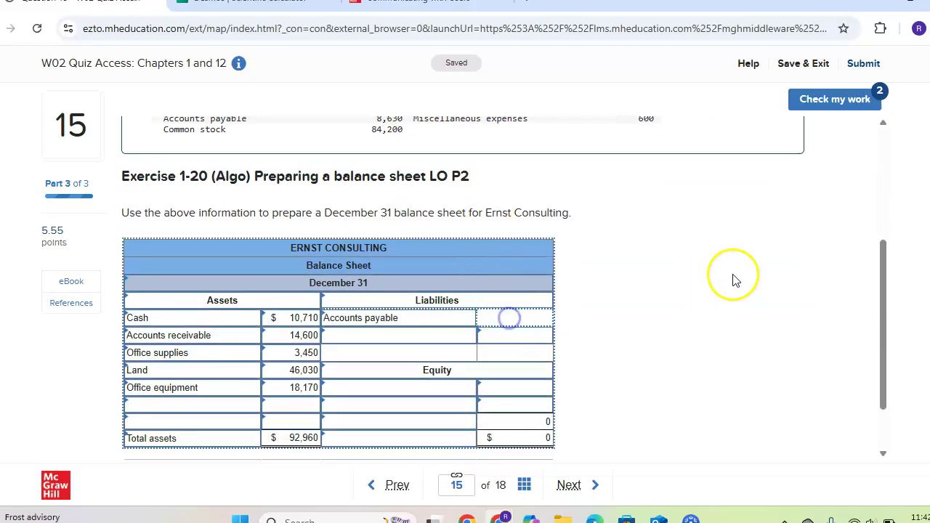
{"action": "type", "text": "8630"}
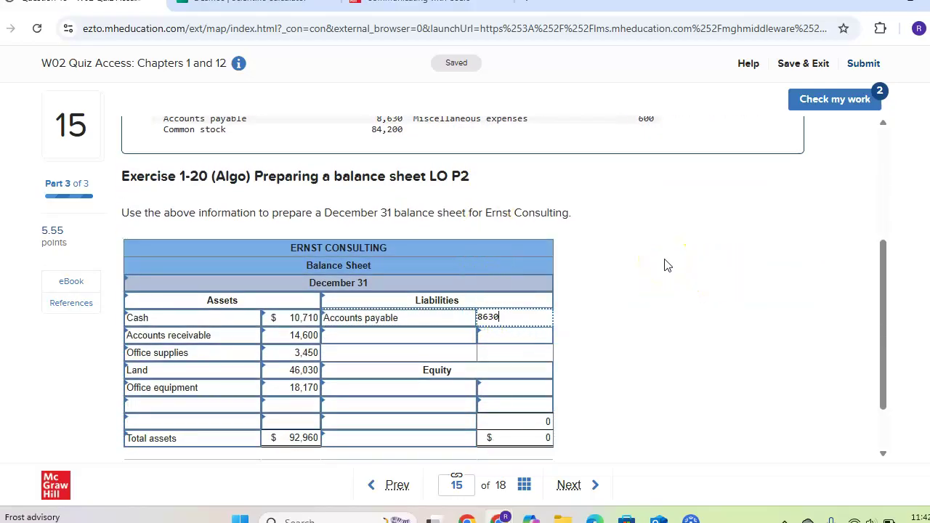
{"action": "left_click", "coordinate": [702, 303]}
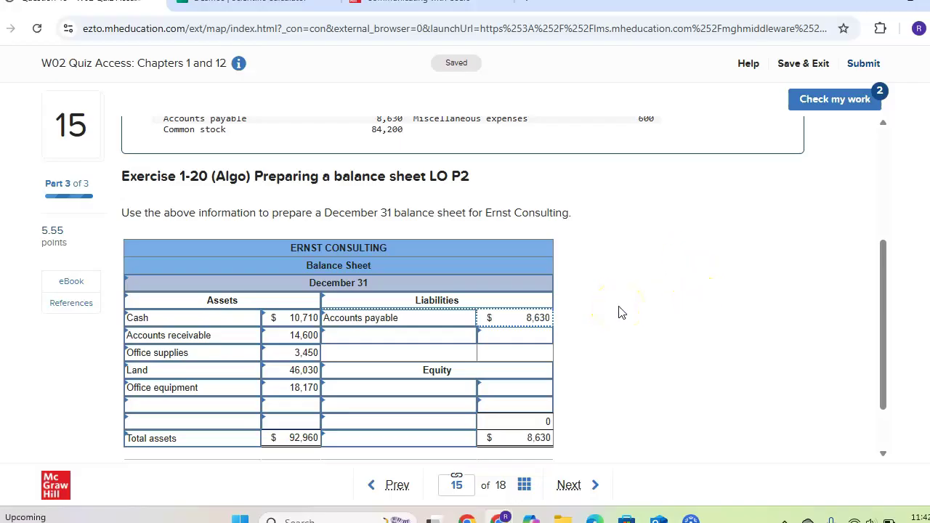
- Check the December 31 retained earnings in question 14's statement and return to the balance sheet in question 15
{"action": "scroll", "coordinate": [576, 311], "scroll_direction": "up", "scroll_amount": 3}
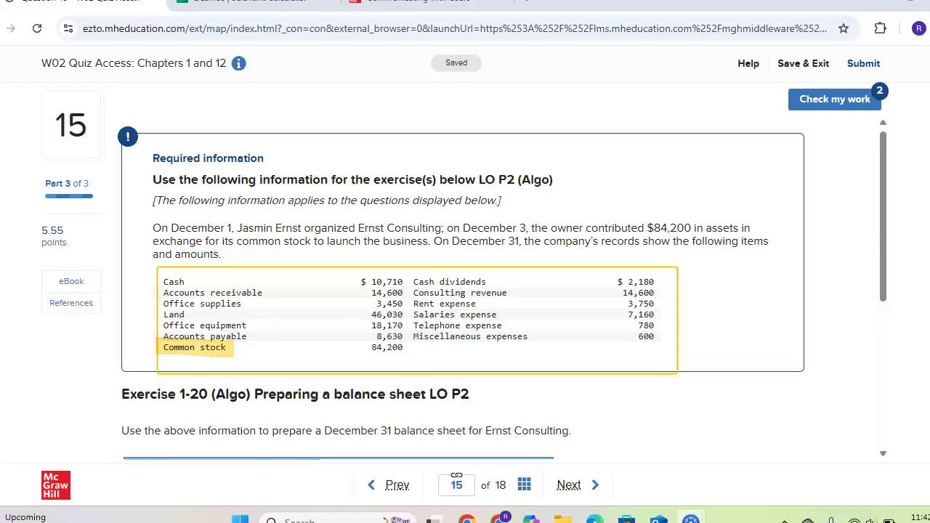
{"action": "scroll", "coordinate": [475, 356], "scroll_direction": "down", "scroll_amount": 4}
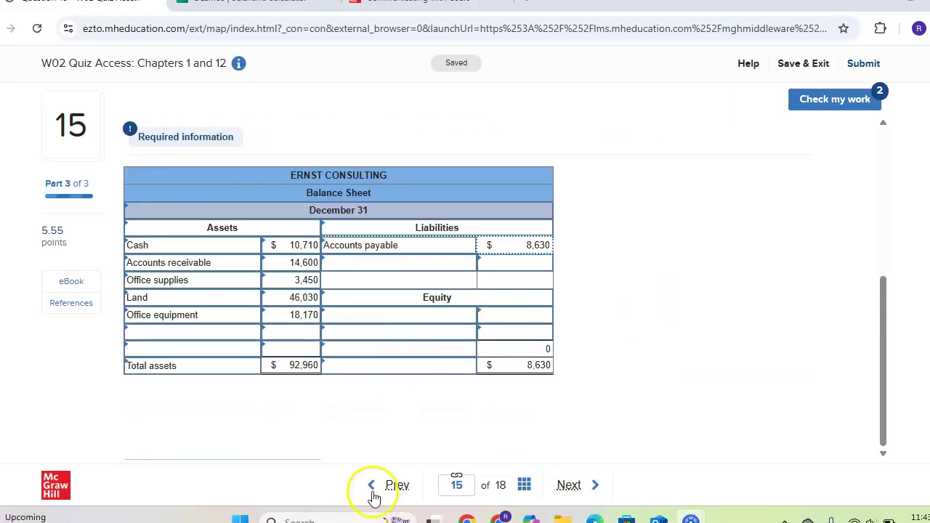
{"action": "left_click", "coordinate": [374, 492]}
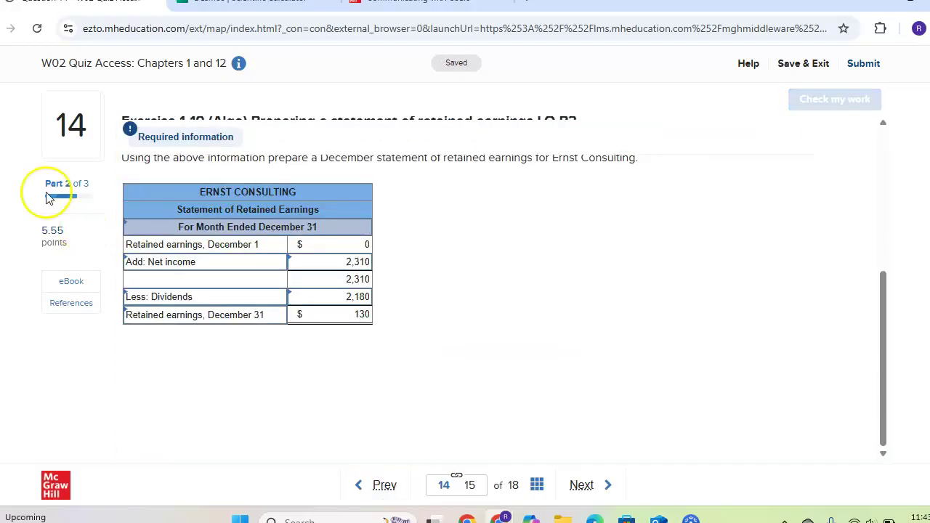
{"action": "mouse_move", "coordinate": [383, 307]}
{"action": "left_mouse_down"}
{"action": "mouse_move", "coordinate": [127, 306]}
{"action": "mouse_move", "coordinate": [263, 332]}
{"action": "mouse_move", "coordinate": [383, 313]}
{"action": "left_mouse_up"}
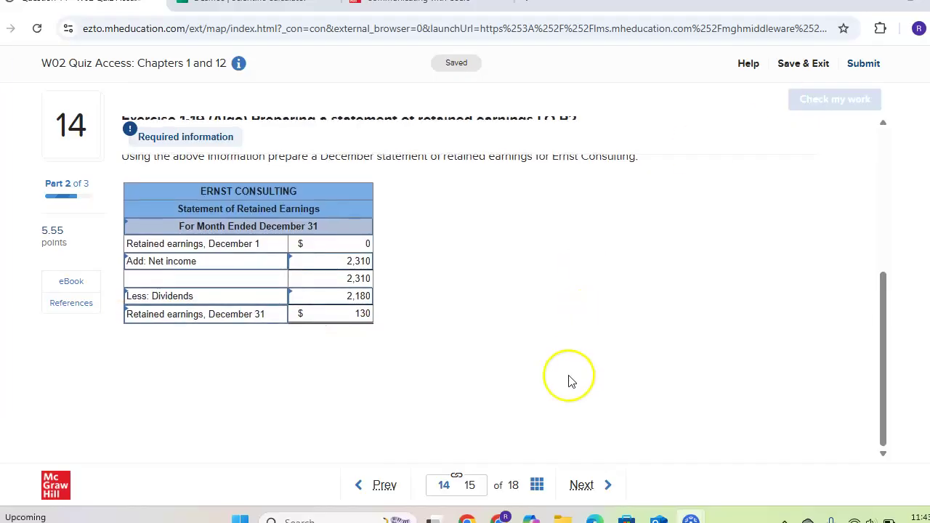
{"action": "left_click", "coordinate": [579, 477]}
{"action": "scroll", "coordinate": [544, 155], "scroll_direction": "down", "scroll_amount": 3}
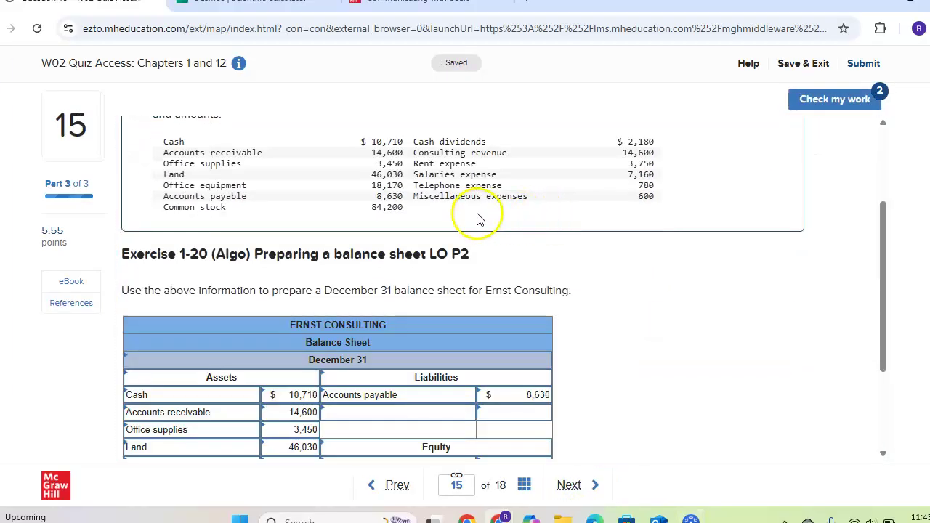
- Choose Common stock as the label of the first line under Equity
{"action": "scroll", "coordinate": [239, 174], "scroll_direction": "up", "scroll_amount": 1}
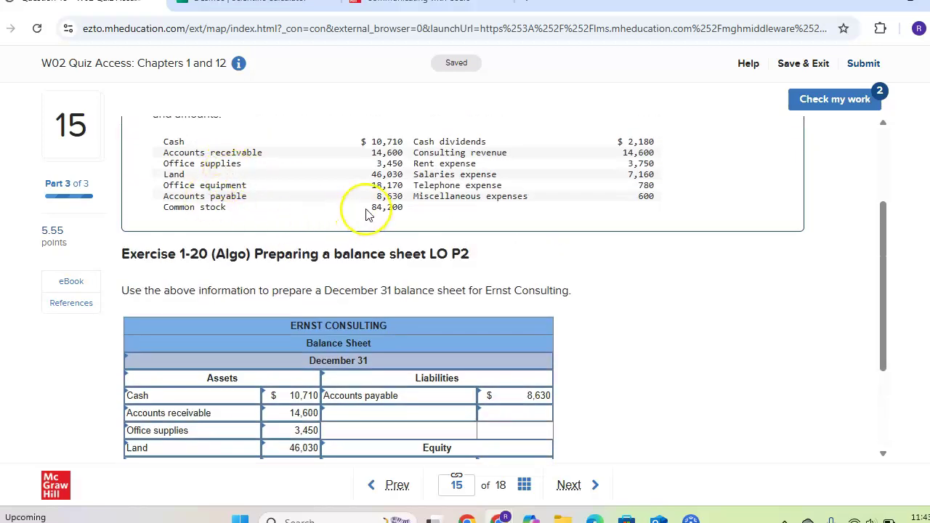
{"action": "scroll", "coordinate": [495, 290], "scroll_direction": "down", "scroll_amount": 1}
{"action": "left_click", "coordinate": [426, 393]}
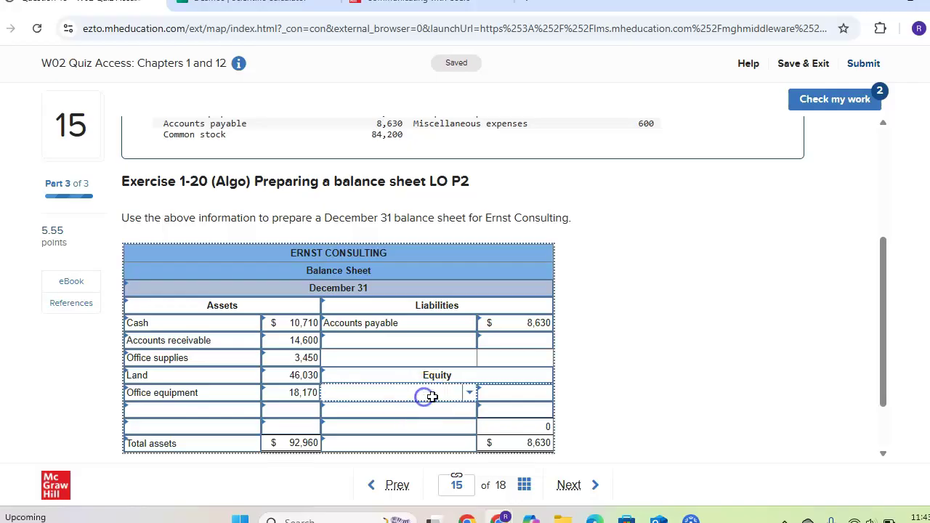
{"action": "left_click", "coordinate": [470, 392]}
{"action": "scroll", "coordinate": [400, 330], "scroll_direction": "down", "scroll_amount": 3}
{"action": "scroll", "coordinate": [374, 320], "scroll_direction": "up", "scroll_amount": 1}
{"action": "scroll", "coordinate": [374, 306], "scroll_direction": "up", "scroll_amount": 1}
{"action": "left_click", "coordinate": [375, 307]}
- Enter 84200 as the Common stock amount in the Equity section
{"action": "left_click", "coordinate": [499, 394]}
{"action": "scroll", "coordinate": [679, 296], "scroll_direction": "up", "scroll_amount": 1}
{"action": "scroll", "coordinate": [606, 302], "scroll_direction": "down", "scroll_amount": 1}
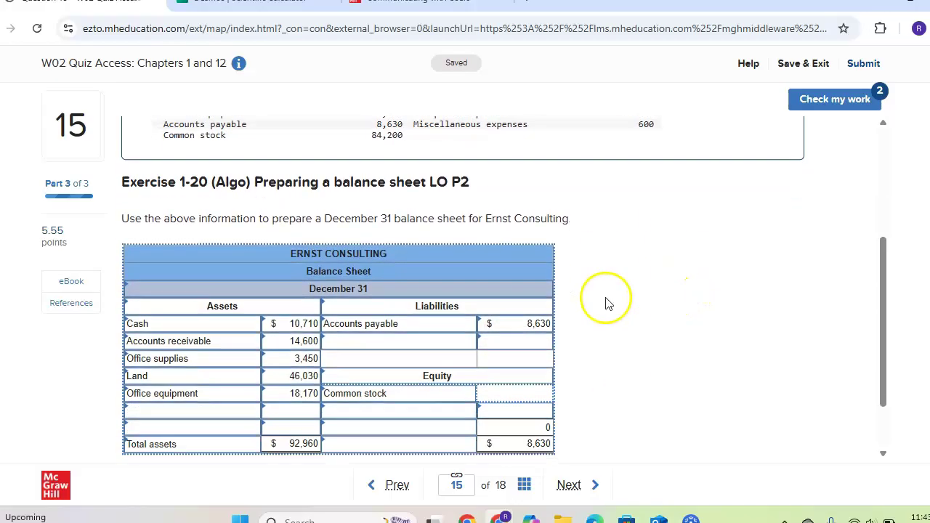
{"action": "type", "text": "84200"}
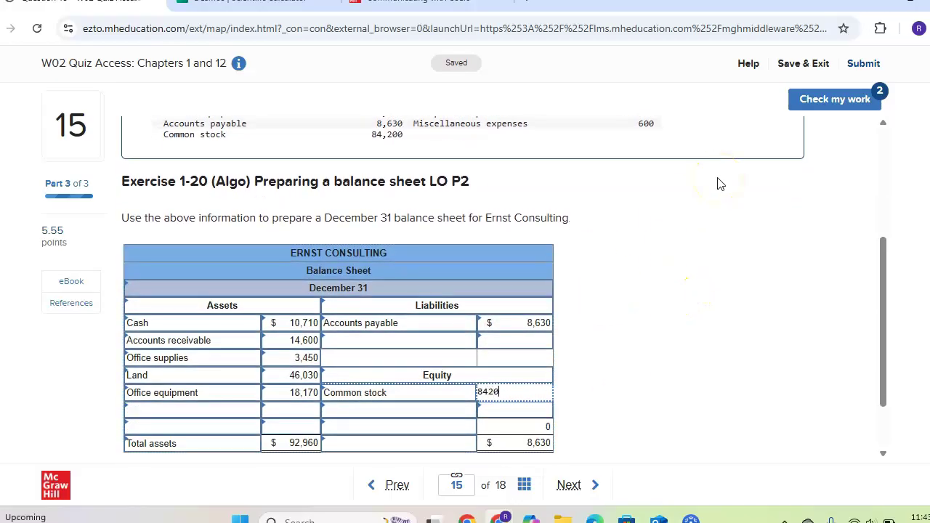
{"action": "left_click", "coordinate": [677, 250]}
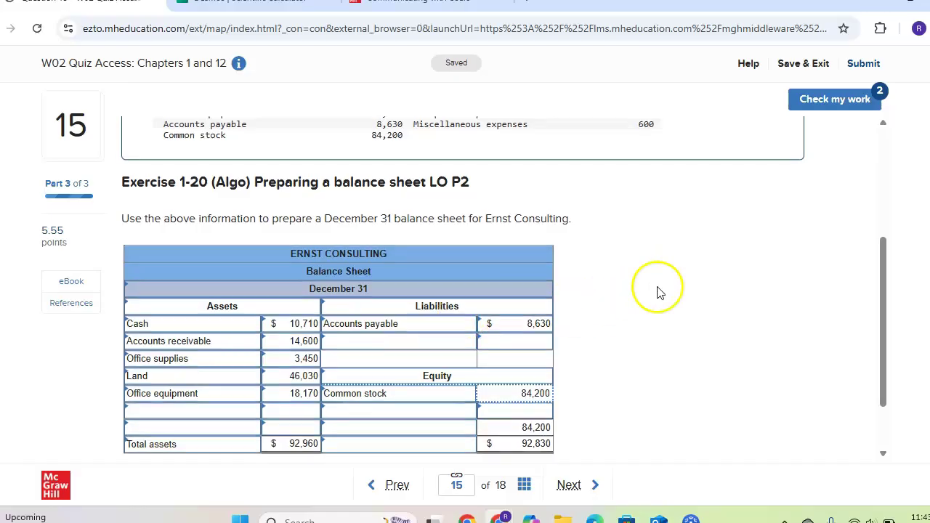
- Choose Retained earnings as the second equity line and enter 130 as its amount
{"action": "scroll", "coordinate": [639, 289], "scroll_direction": "up", "scroll_amount": 2}
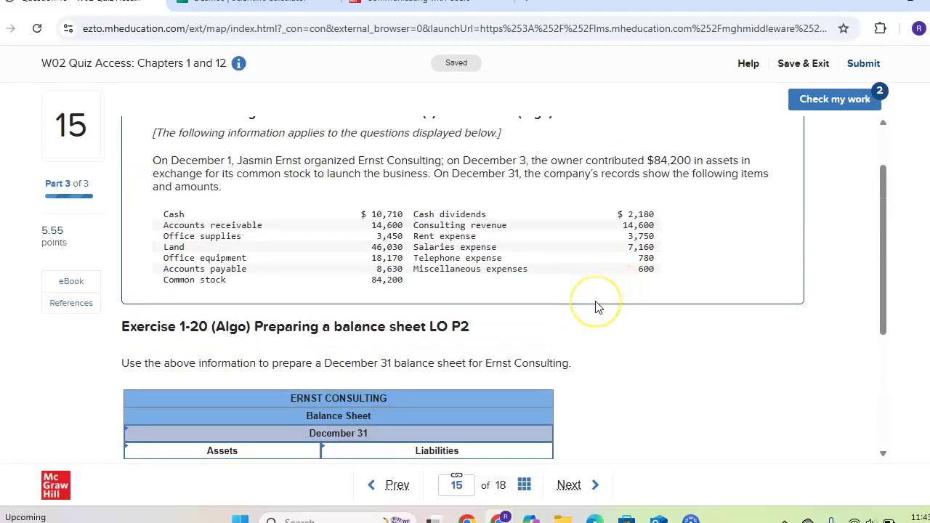
{"action": "scroll", "coordinate": [596, 307], "scroll_direction": "down", "scroll_amount": 2}
{"action": "scroll", "coordinate": [596, 307], "scroll_direction": "down", "scroll_amount": 1}
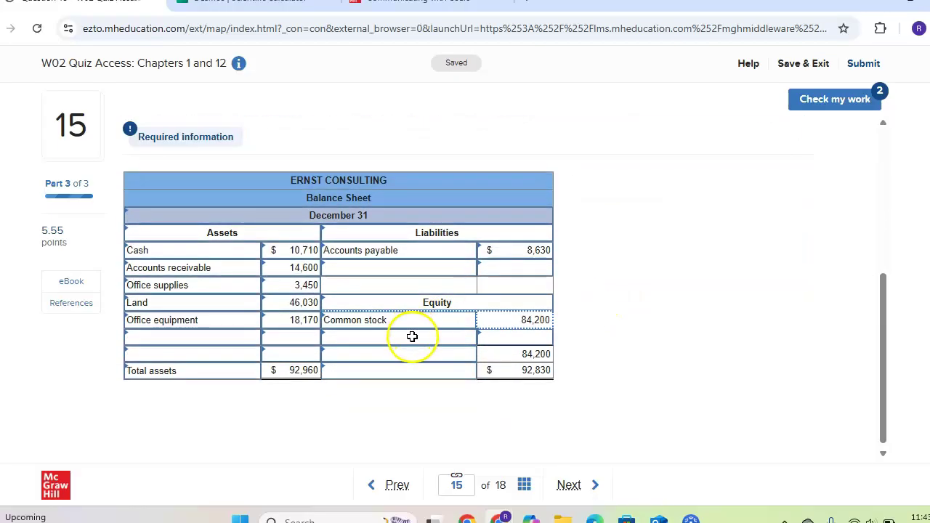
{"action": "left_click", "coordinate": [466, 337]}
{"action": "scroll", "coordinate": [407, 284], "scroll_direction": "down", "scroll_amount": 4}
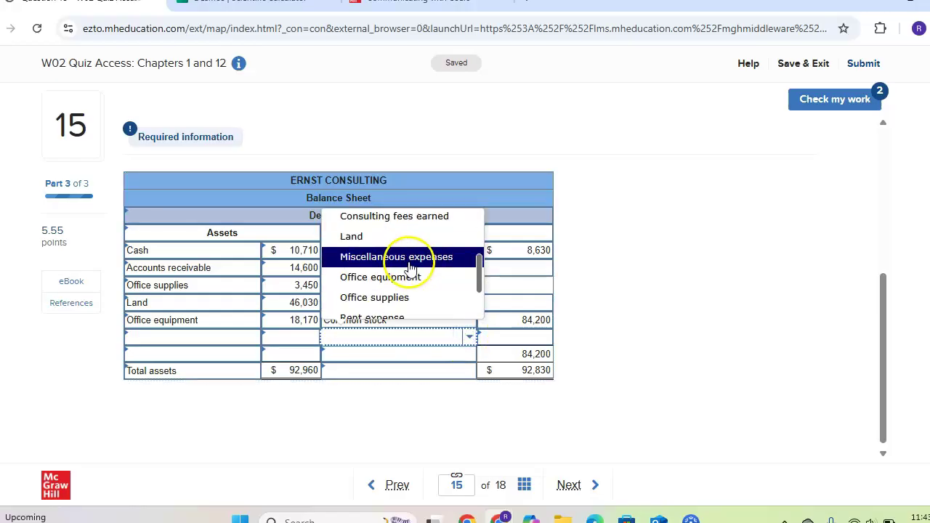
{"action": "left_click", "coordinate": [404, 291]}
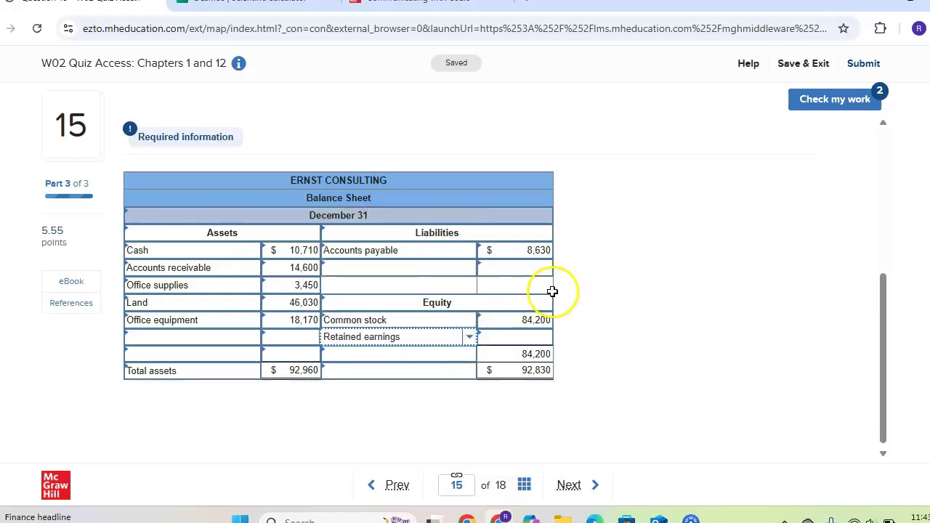
{"action": "left_click", "coordinate": [509, 337]}
{"action": "type", "text": "130"}
{"action": "left_click", "coordinate": [624, 335]}
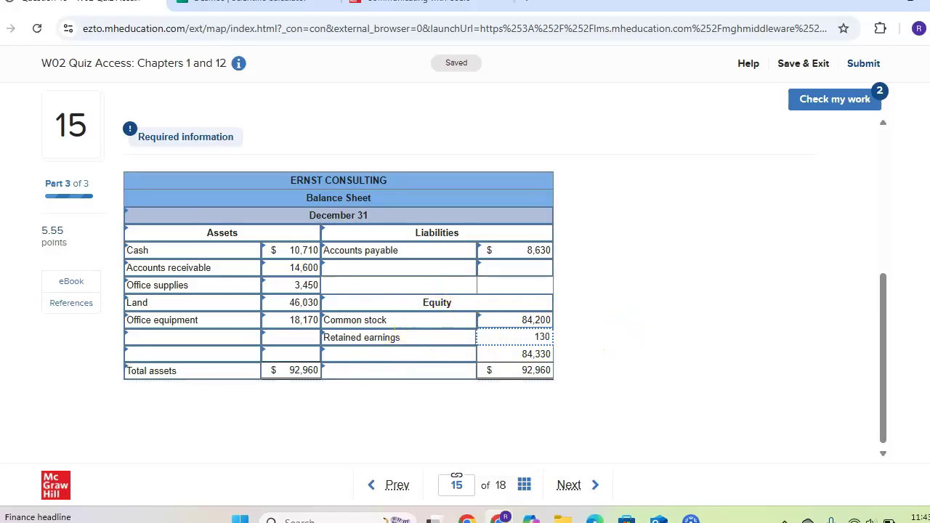
- Choose Total equity as the label of the subtotal line below Retained earnings
{"action": "mouse_move", "coordinate": [561, 317]}
{"action": "left_mouse_down"}
{"action": "mouse_move", "coordinate": [572, 318]}
{"action": "mouse_move", "coordinate": [570, 334]}
{"action": "mouse_move", "coordinate": [553, 336]}
{"action": "left_mouse_up"}
{"action": "mouse_move", "coordinate": [606, 312]}
{"action": "left_mouse_down"}
{"action": "mouse_move", "coordinate": [606, 329]}
{"action": "mouse_move", "coordinate": [633, 318]}
{"action": "left_mouse_up"}
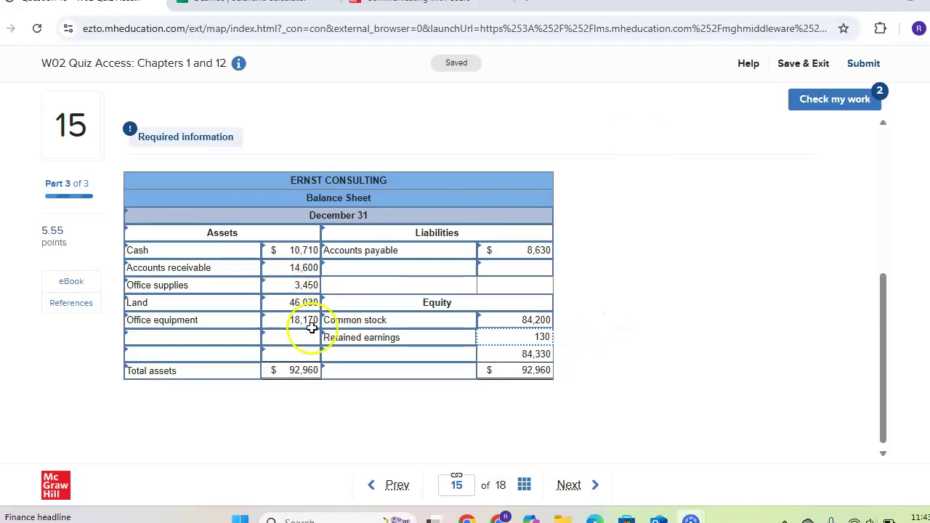
{"action": "left_click", "coordinate": [356, 355]}
{"action": "left_click", "coordinate": [465, 353]}
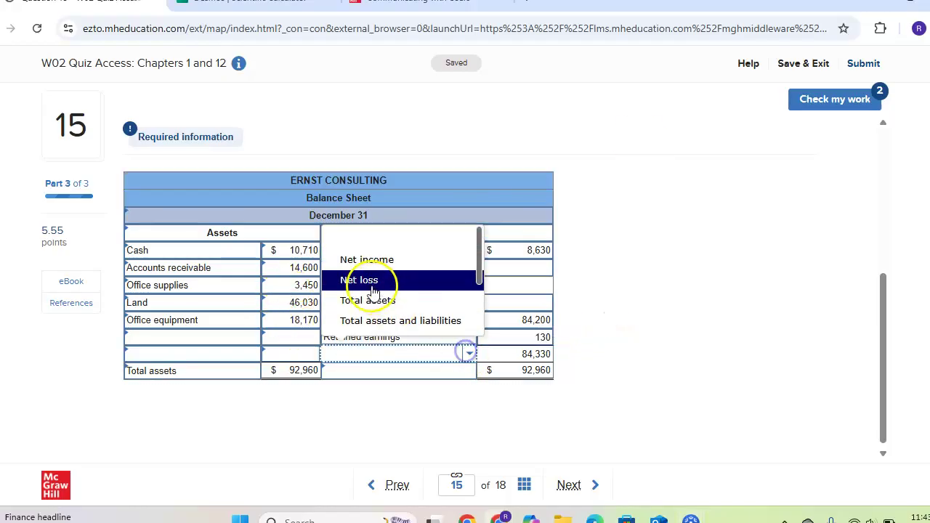
{"action": "scroll", "coordinate": [387, 291], "scroll_direction": "down", "scroll_amount": 3}
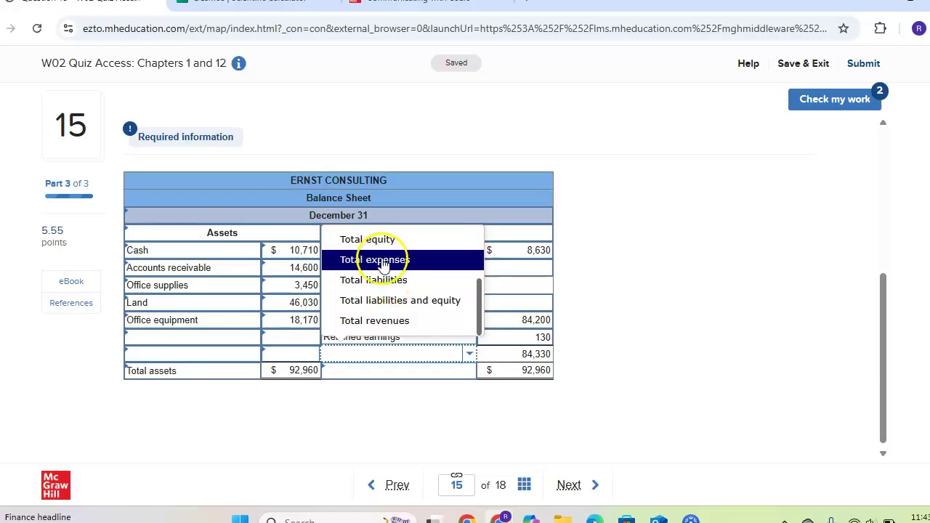
{"action": "left_click", "coordinate": [388, 234]}
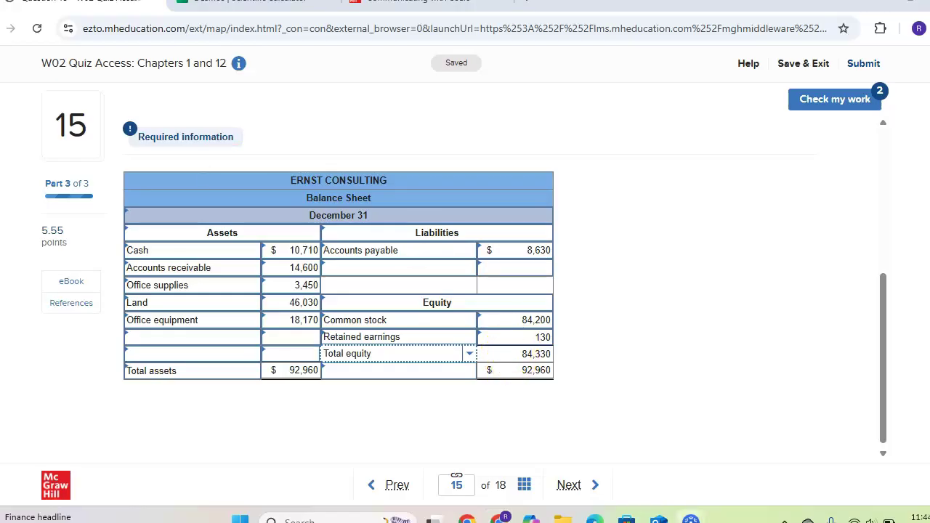
- Choose Total liabilities and equity as the label of the final line below Total equity
{"action": "left_click_drag", "start_coordinate": [520, 359], "coordinate": [554, 355]}
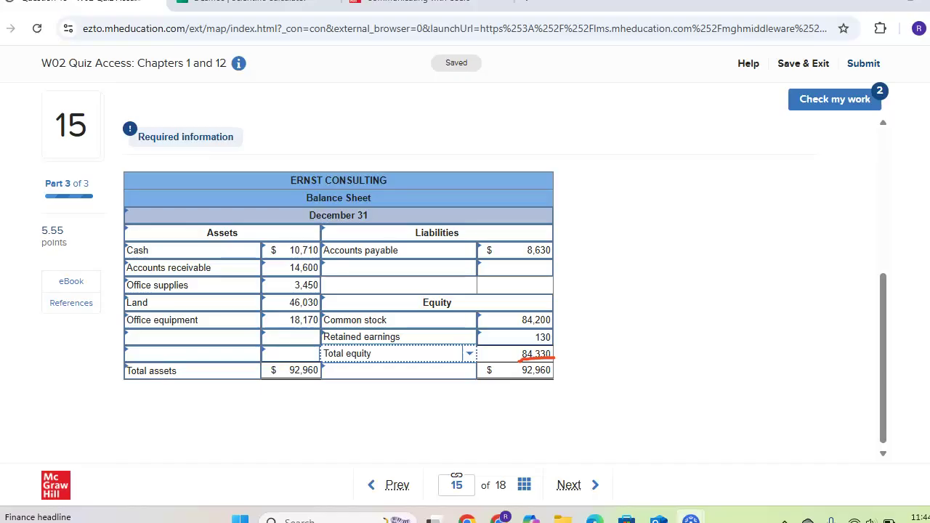
{"action": "mouse_move", "coordinate": [560, 223]}
{"action": "left_mouse_down"}
{"action": "mouse_move", "coordinate": [581, 227]}
{"action": "mouse_move", "coordinate": [592, 356]}
{"action": "mouse_move", "coordinate": [561, 362]}
{"action": "left_mouse_up"}
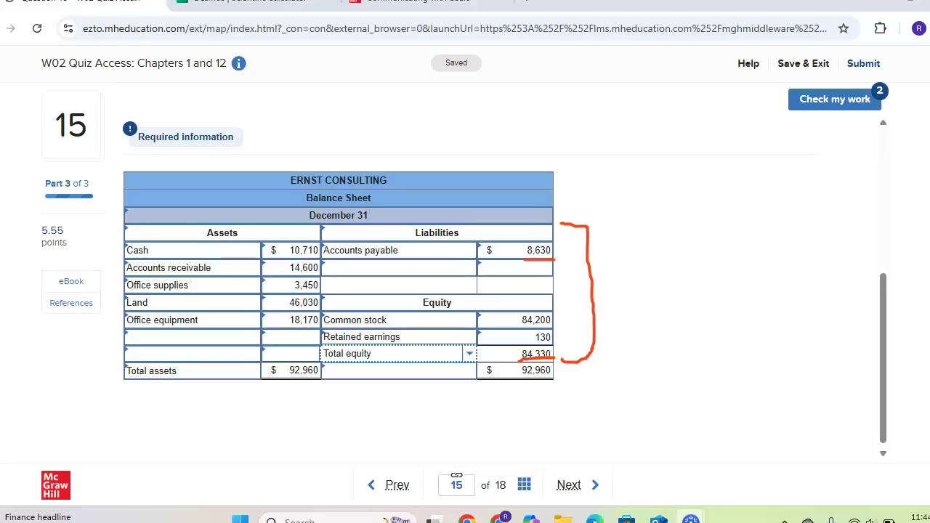
{"action": "mouse_move", "coordinate": [553, 362]}
{"action": "left_mouse_down"}
{"action": "mouse_move", "coordinate": [516, 379]}
{"action": "mouse_move", "coordinate": [556, 385]}
{"action": "mouse_move", "coordinate": [555, 367]}
{"action": "left_mouse_up"}
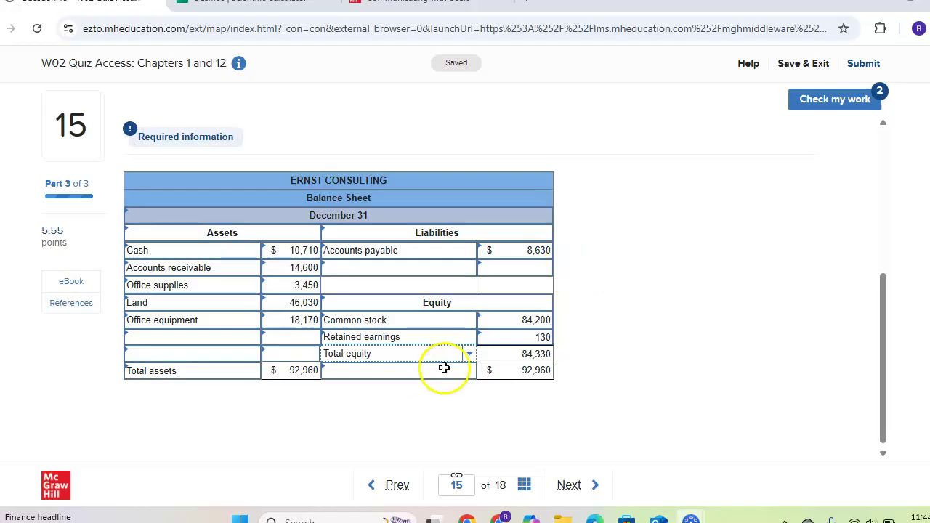
{"action": "left_click", "coordinate": [469, 372]}
{"action": "scroll", "coordinate": [381, 277], "scroll_direction": "down", "scroll_amount": 2}
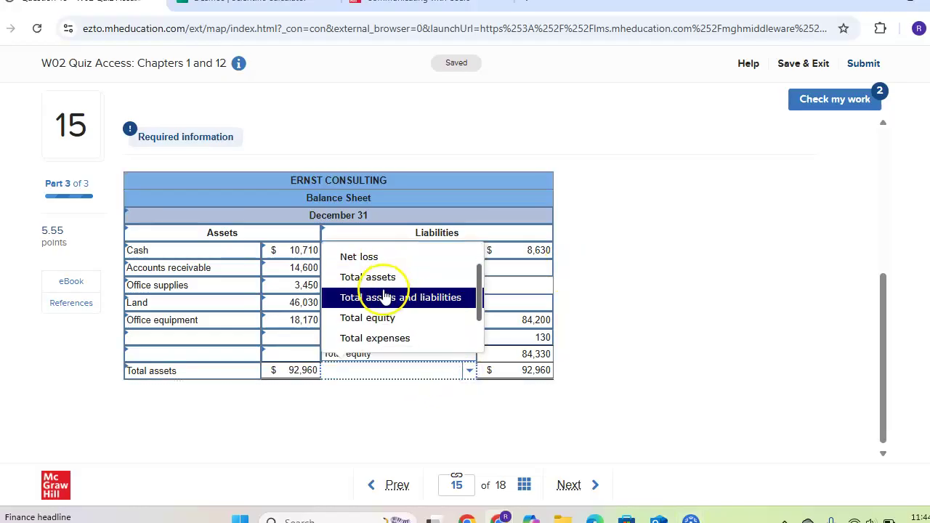
{"action": "left_click", "coordinate": [392, 336]}
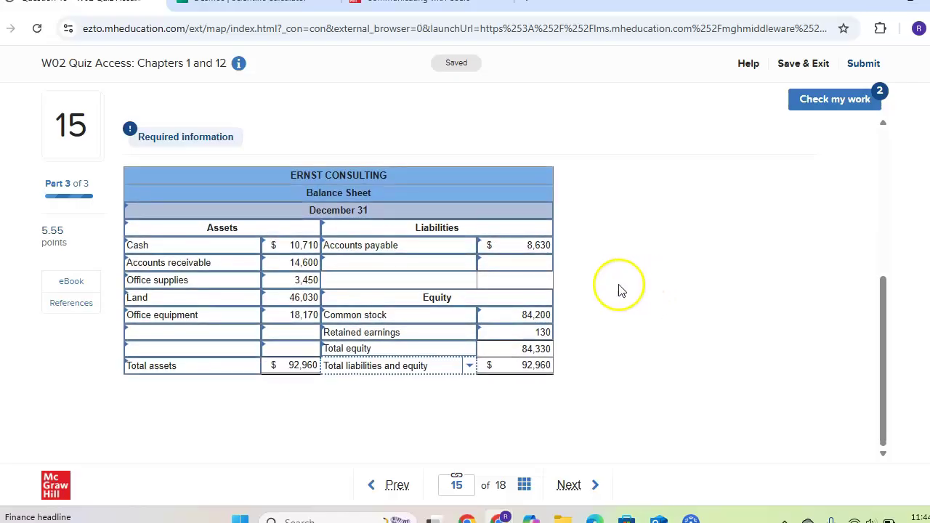
- Compare the total assets with the total liabilities and equity to check the accounting equation on the balance sheet
{"action": "left_click", "coordinate": [272, 367]}
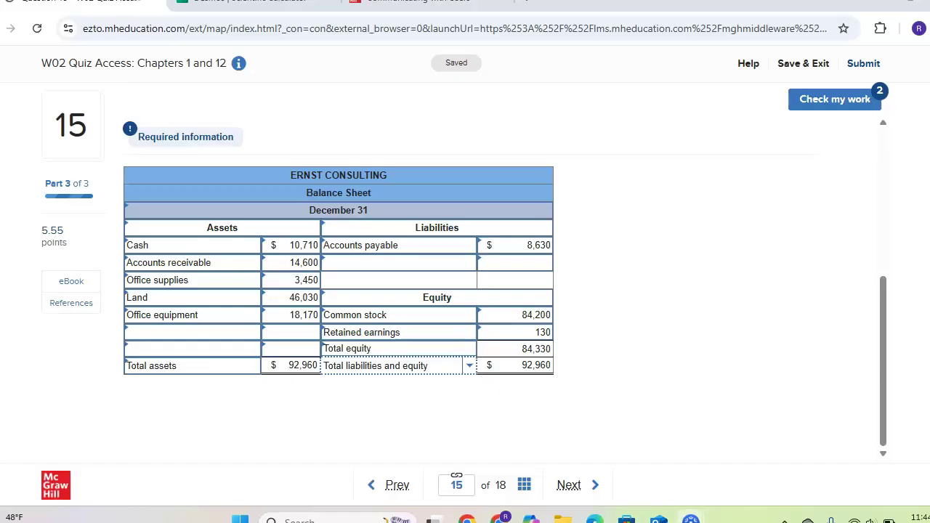
{"action": "left_click_drag", "start_coordinate": [276, 365], "coordinate": [318, 365]}
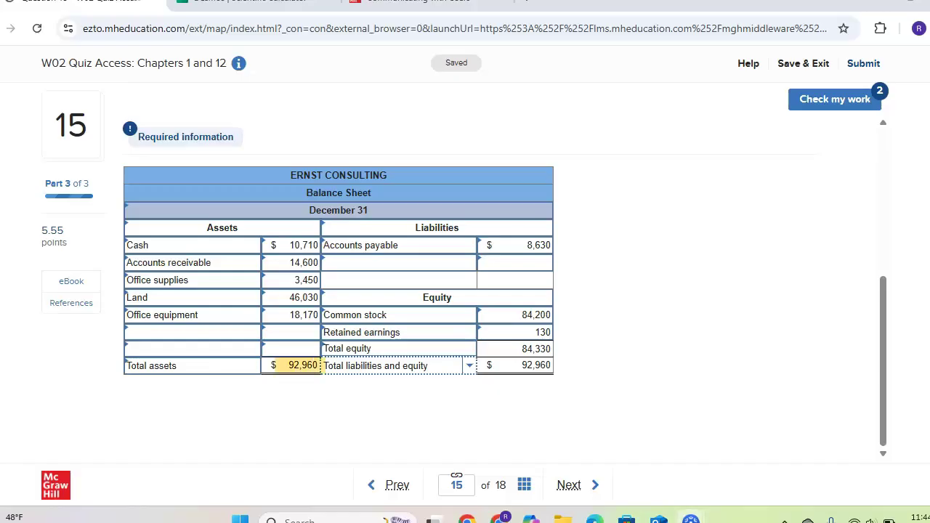
{"action": "left_click_drag", "start_coordinate": [518, 365], "coordinate": [565, 359]}
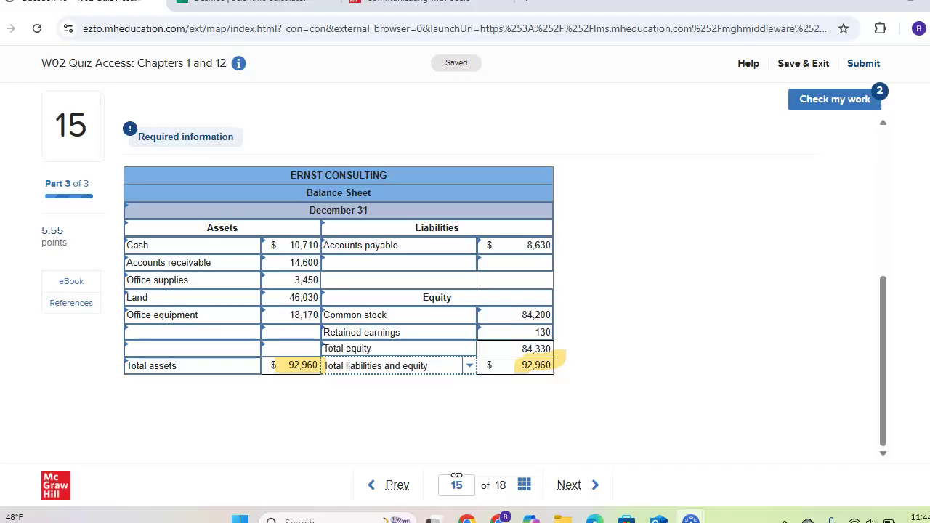
{"action": "left_click_drag", "start_coordinate": [195, 228], "coordinate": [245, 229]}
{"action": "left_click_drag", "start_coordinate": [404, 227], "coordinate": [461, 228]}
{"action": "left_click_drag", "start_coordinate": [416, 297], "coordinate": [461, 298]}
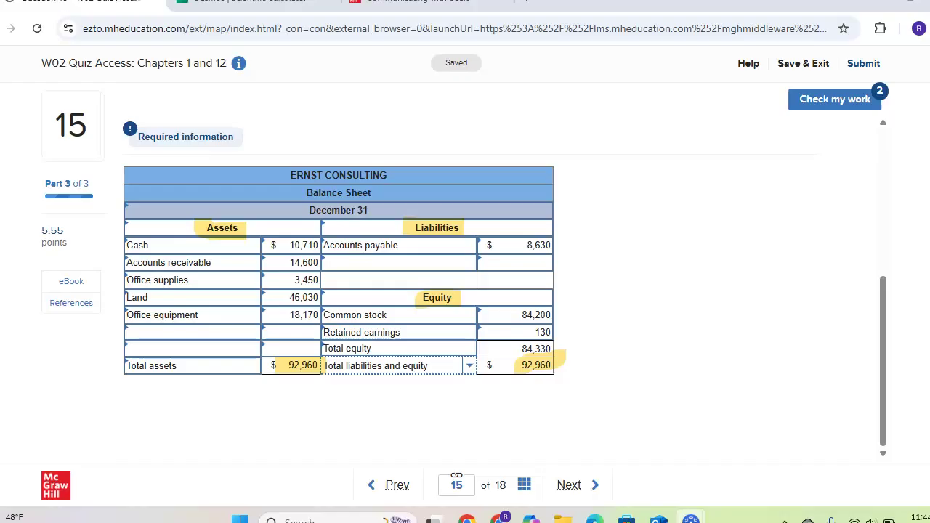
{"action": "left_click_drag", "start_coordinate": [488, 229], "coordinate": [507, 227]}
{"action": "mouse_move", "coordinate": [275, 223]}
{"action": "left_mouse_down"}
{"action": "mouse_move", "coordinate": [276, 232]}
{"action": "mouse_move", "coordinate": [332, 200]}
{"action": "mouse_move", "coordinate": [371, 197]}
{"action": "left_mouse_up"}
{"action": "key", "text": "Escape"}
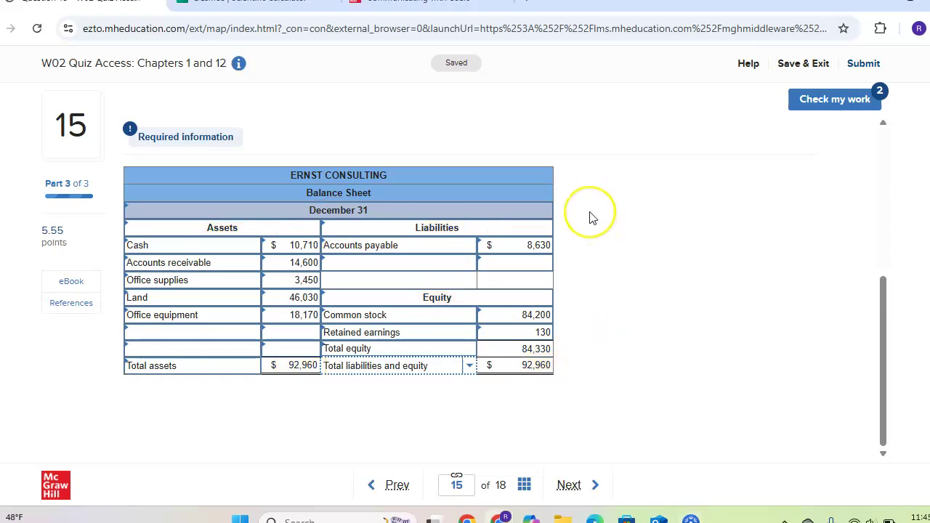
{"action": "scroll", "coordinate": [592, 218], "scroll_direction": "up", "scroll_amount": 10}
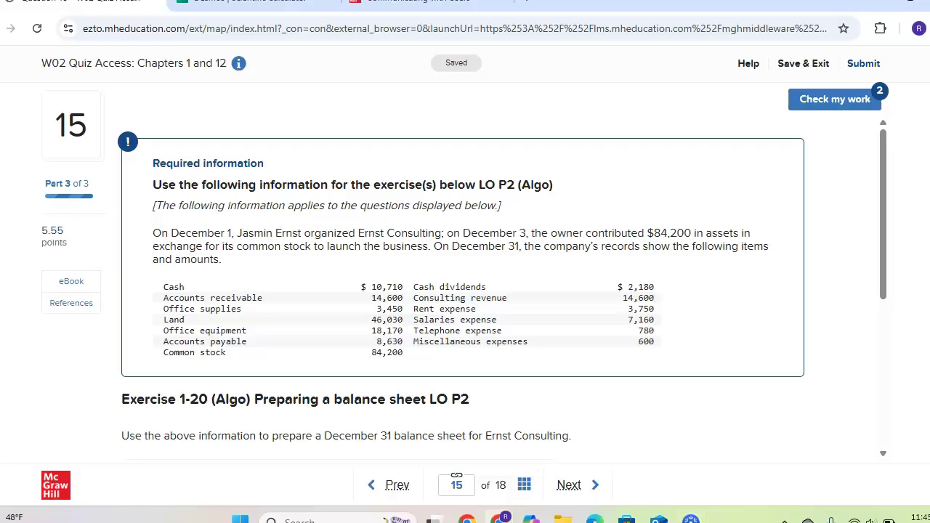
{"action": "left_click_drag", "start_coordinate": [44, 74], "coordinate": [227, 69]}
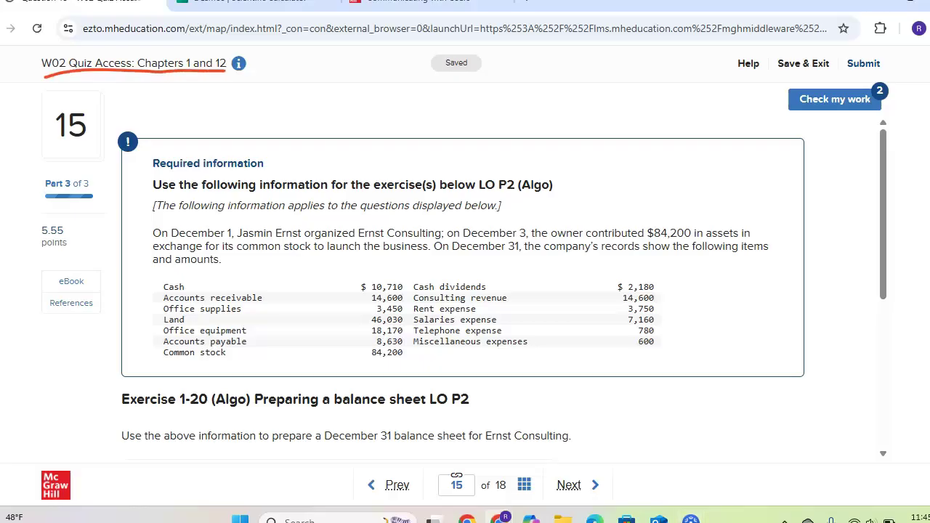